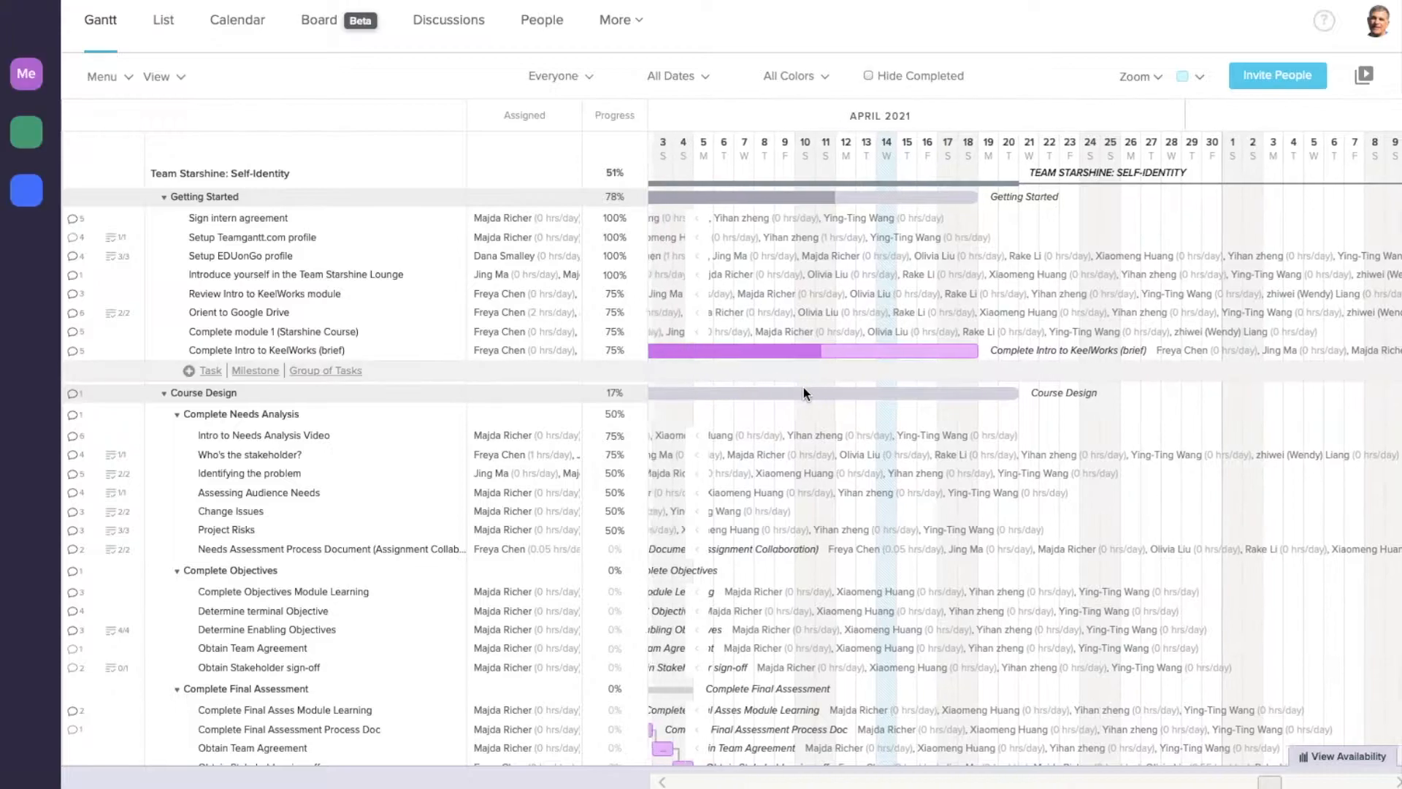
- Dismiss the getting-started video tip and hide the personalized video list beside the Gantt chart
scroll(830, 391, right, 2)
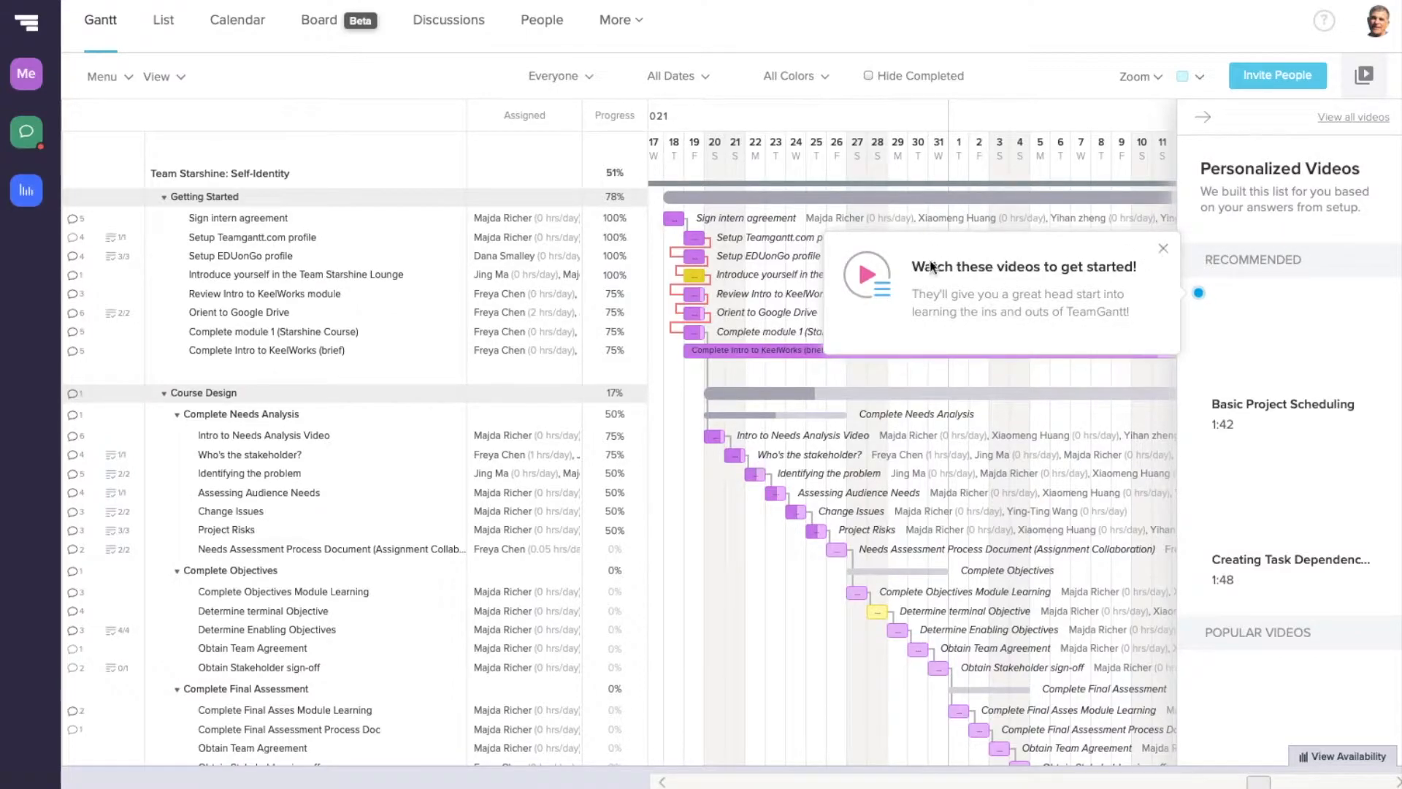
click(1164, 249)
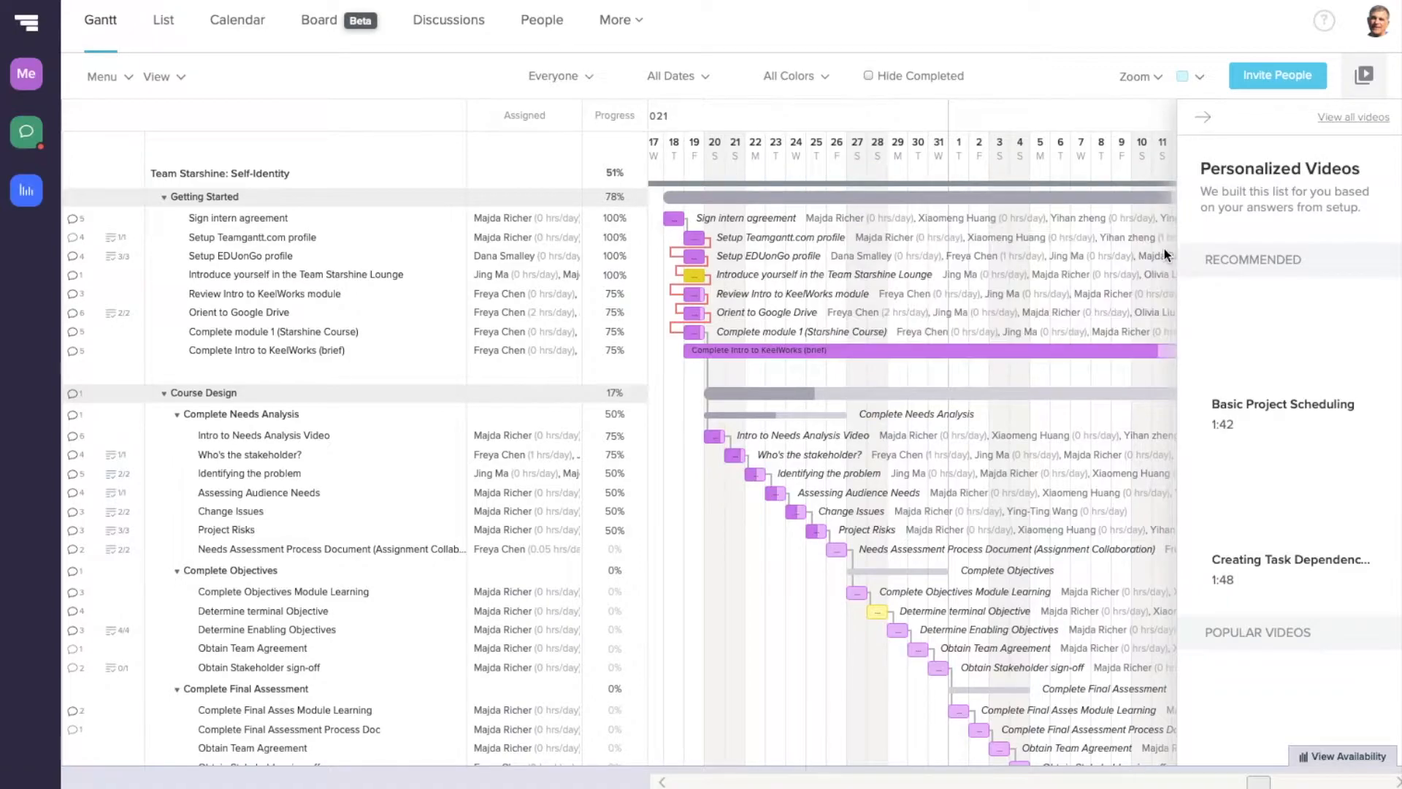
click(1205, 118)
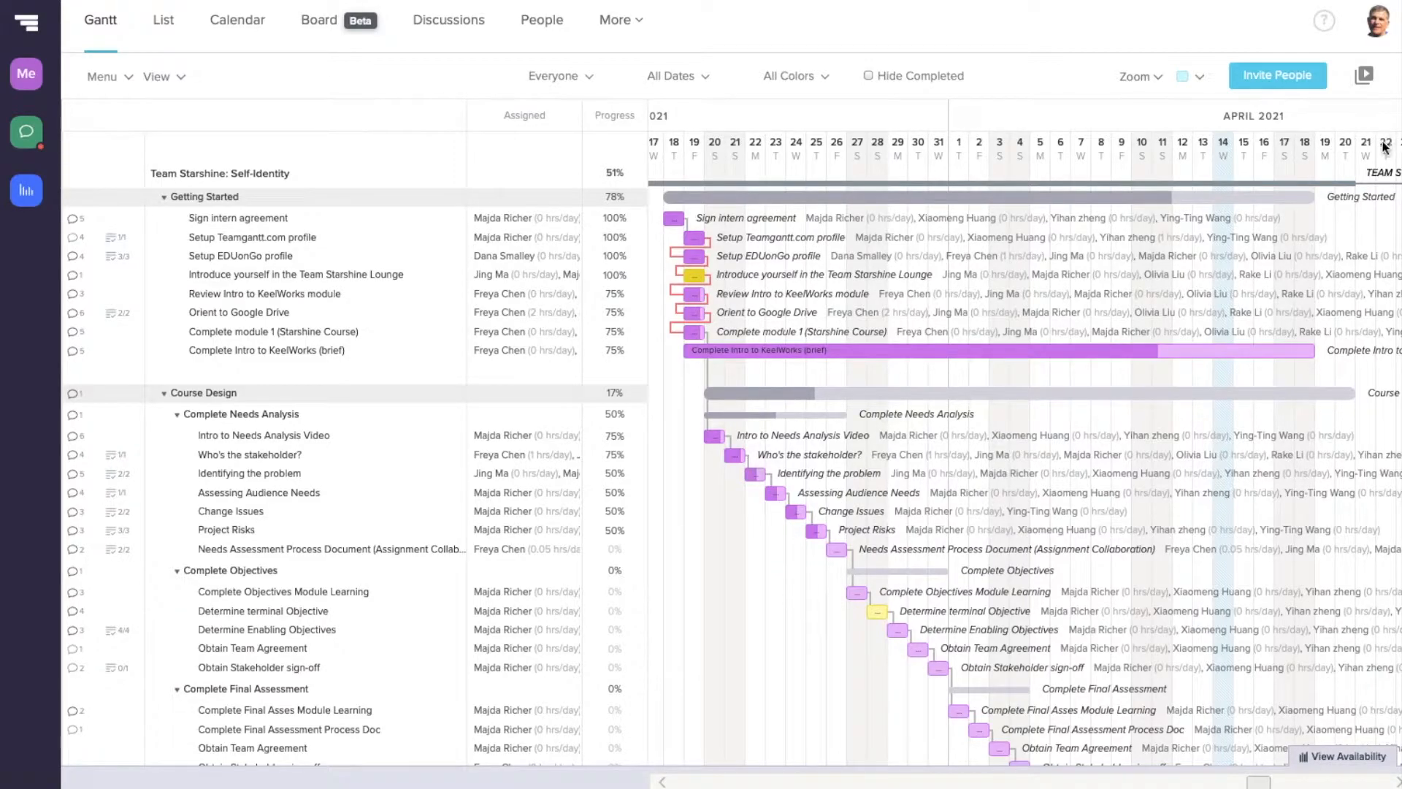
- Look over the project's task list and check who is assigned to the Sign intern agreement task
mouse_move(492, 383)
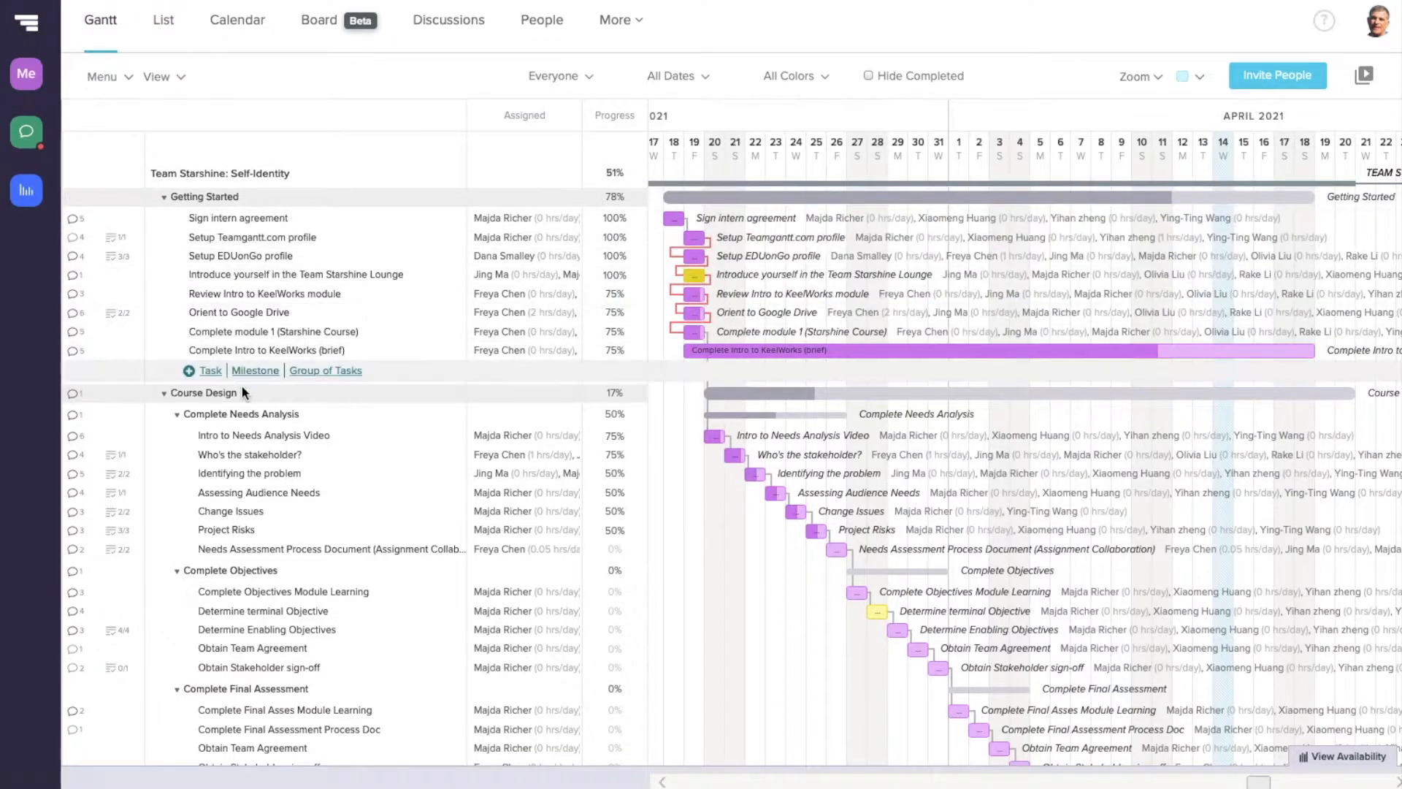
scroll(246, 587, down, 1)
scroll(245, 594, down, 6)
scroll(246, 596, up, 7)
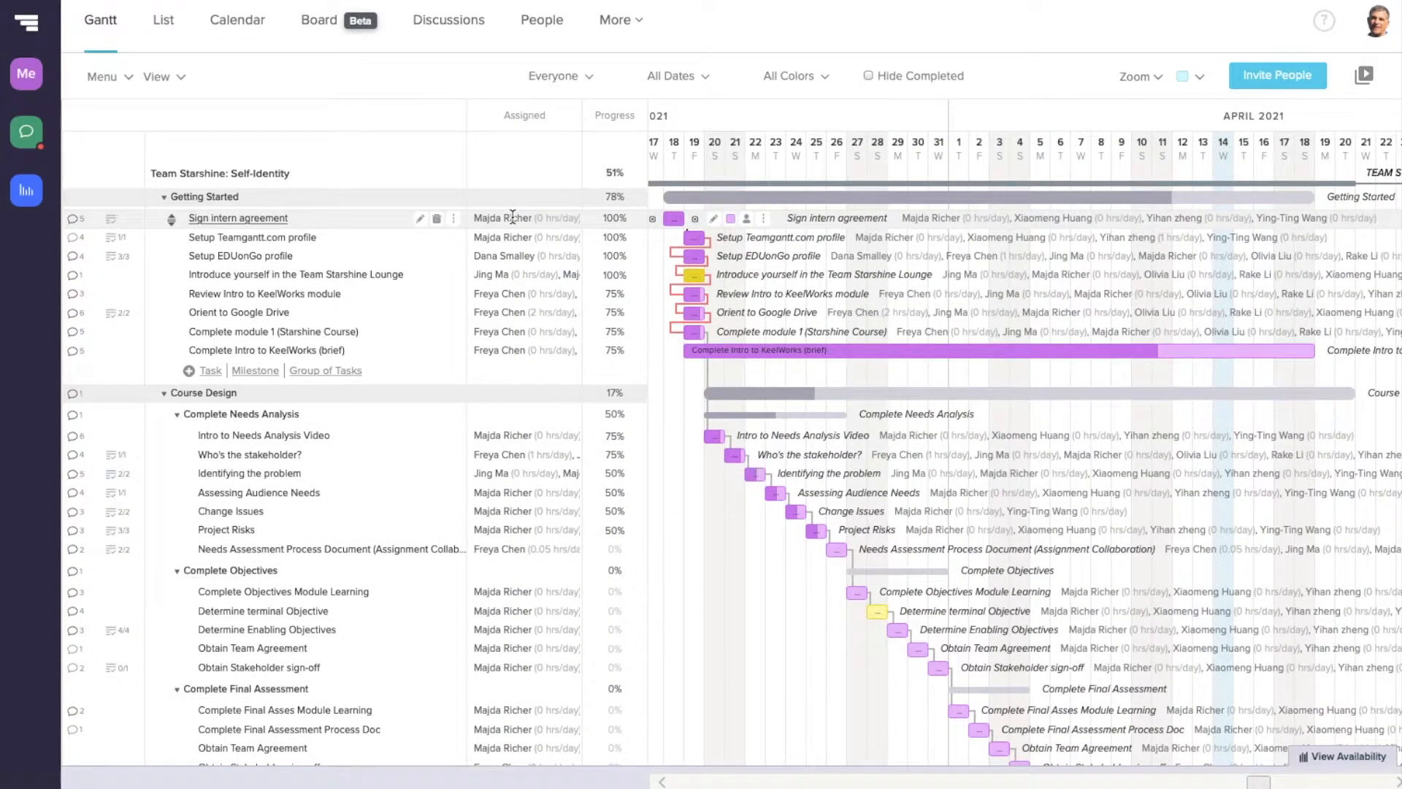
click(513, 217)
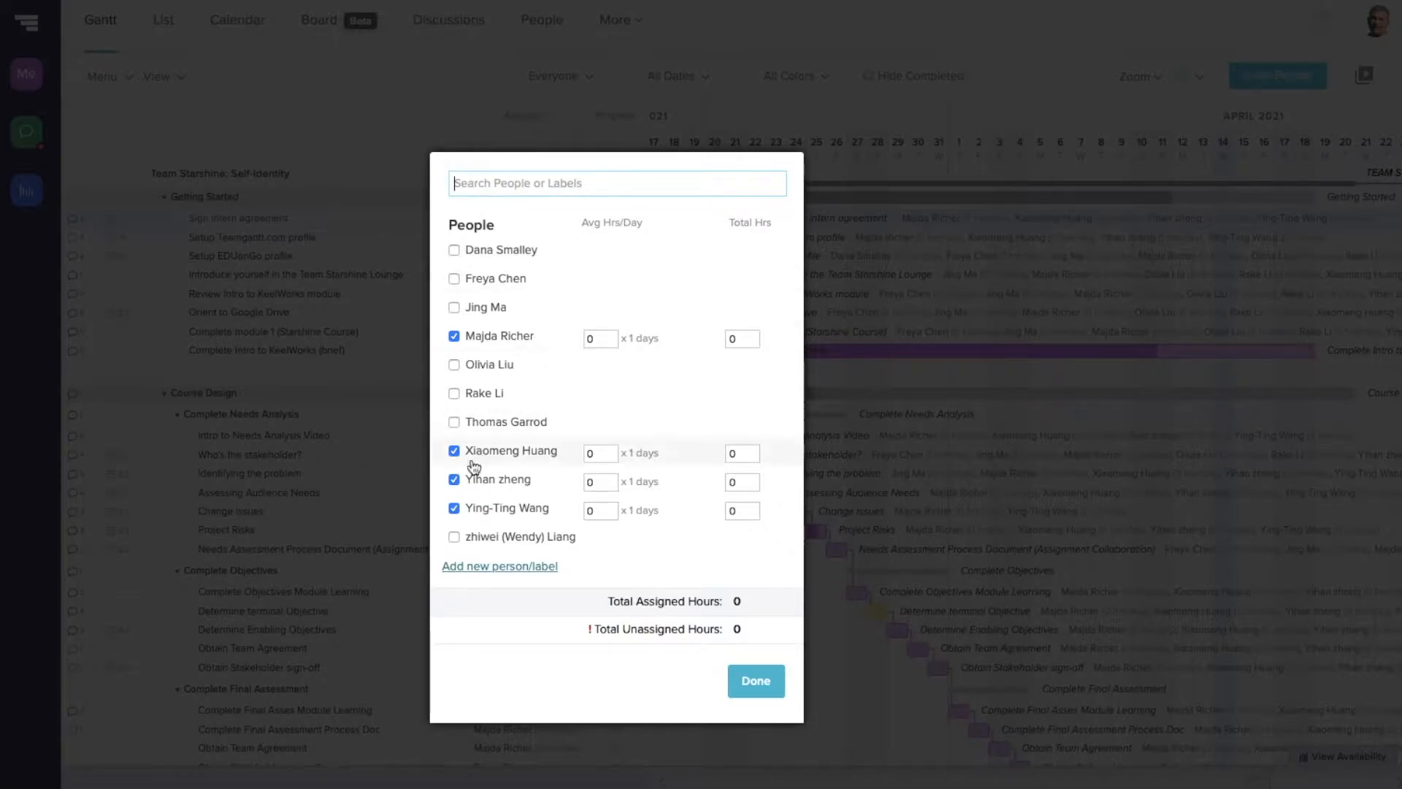
click(764, 682)
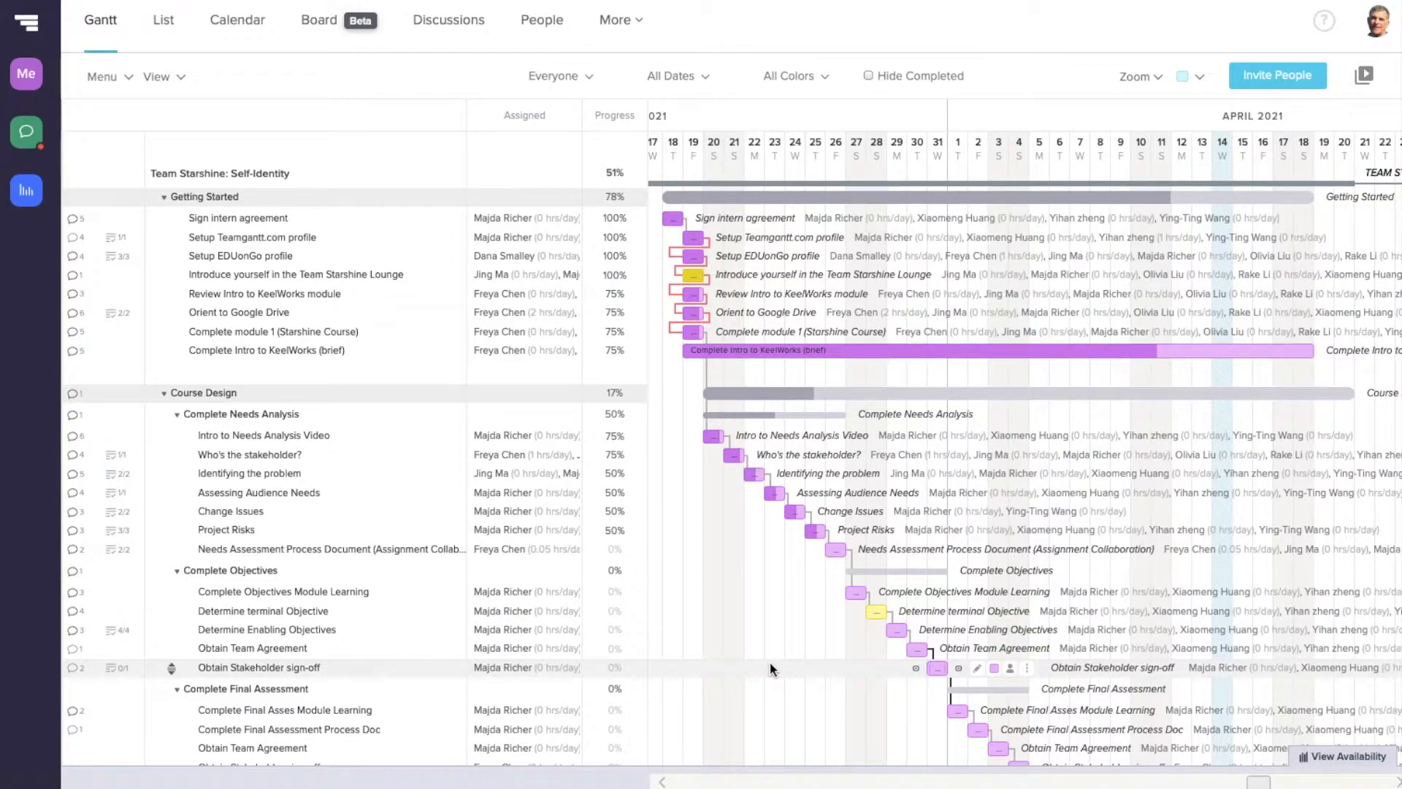
- Move the Getting Started tasks Sign intern agreement through Orient to Google Drive to April 9, and start Complete Intro to KeelWorks (brief) on April 10
scroll(773, 669, right, 1)
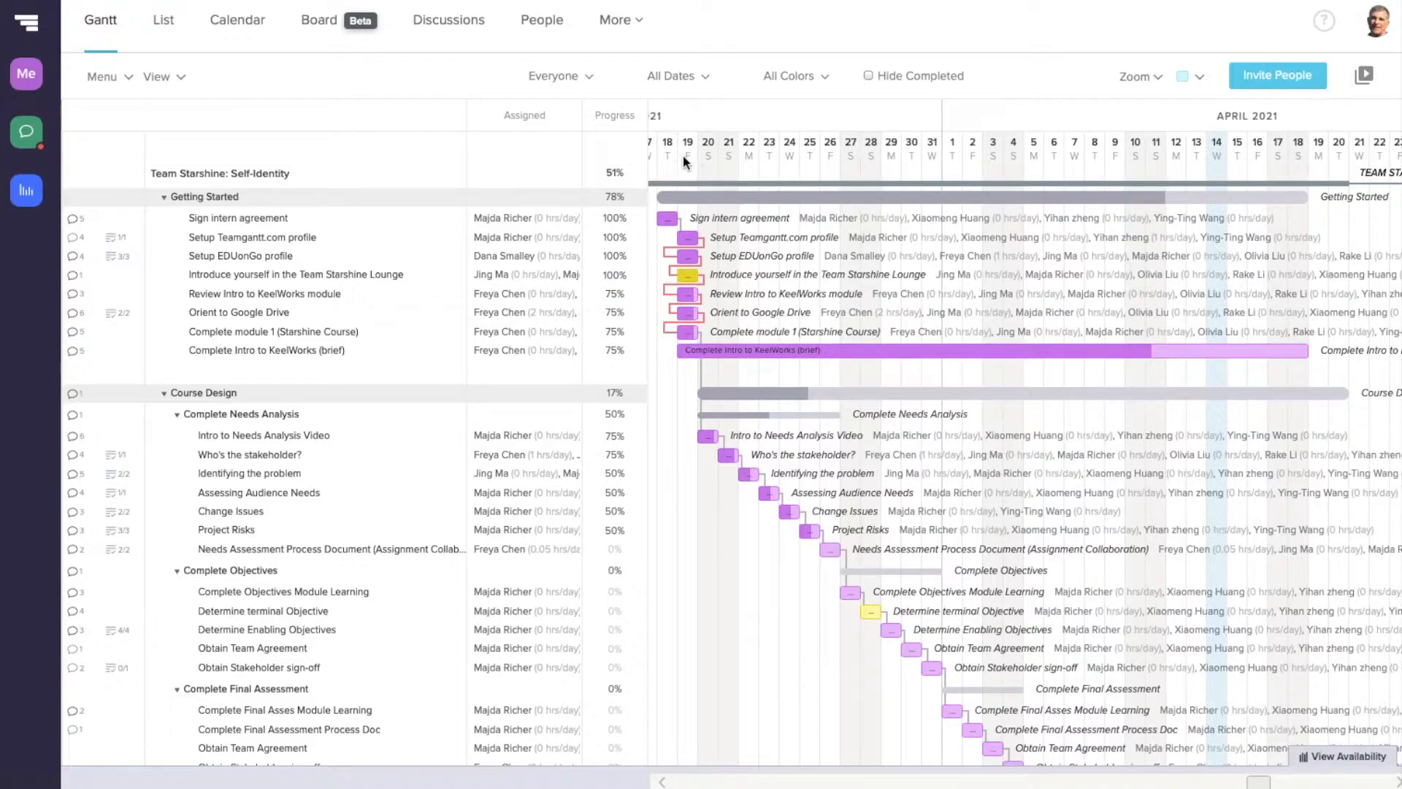
scroll(695, 159, left, 3)
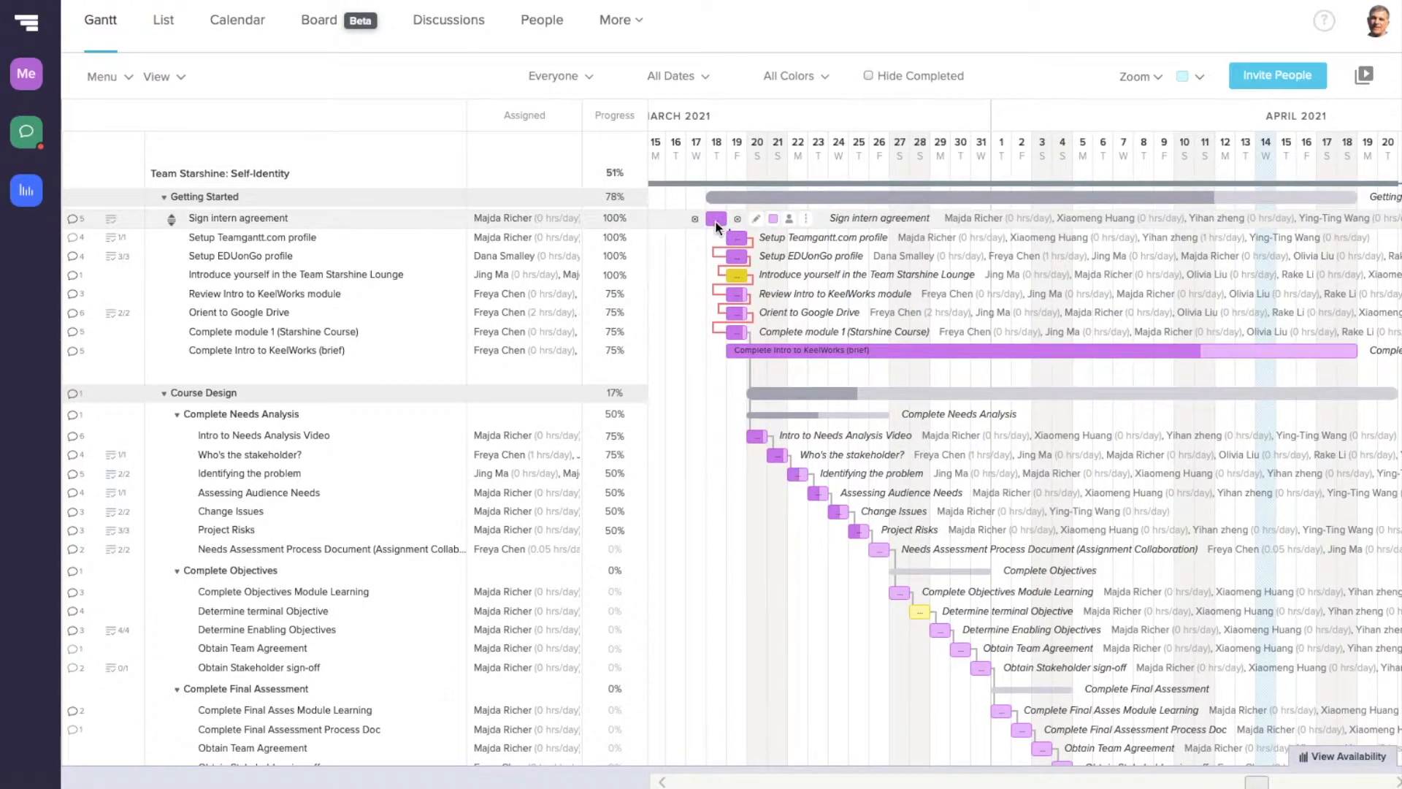
drag(715, 225, 1164, 295)
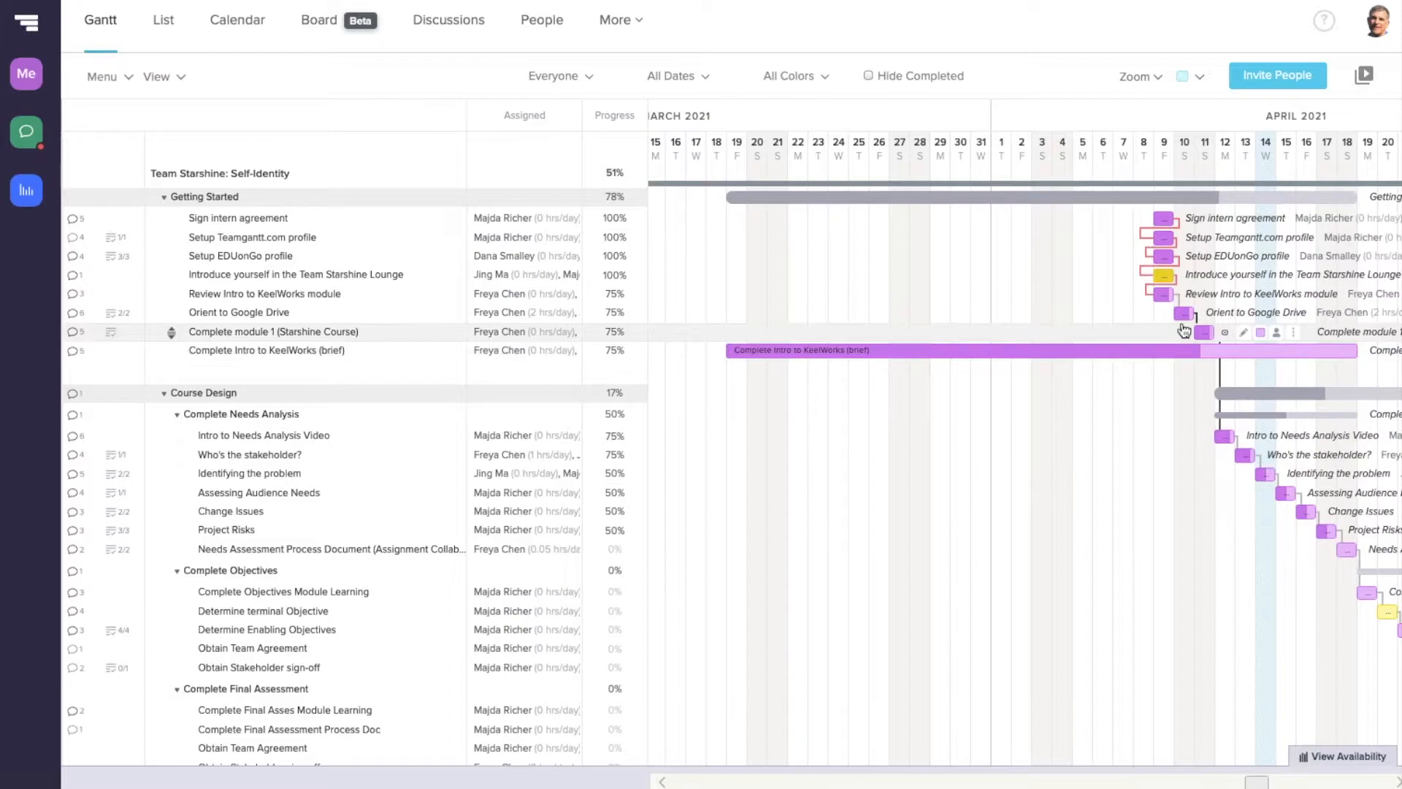
drag(1181, 313, 1160, 315)
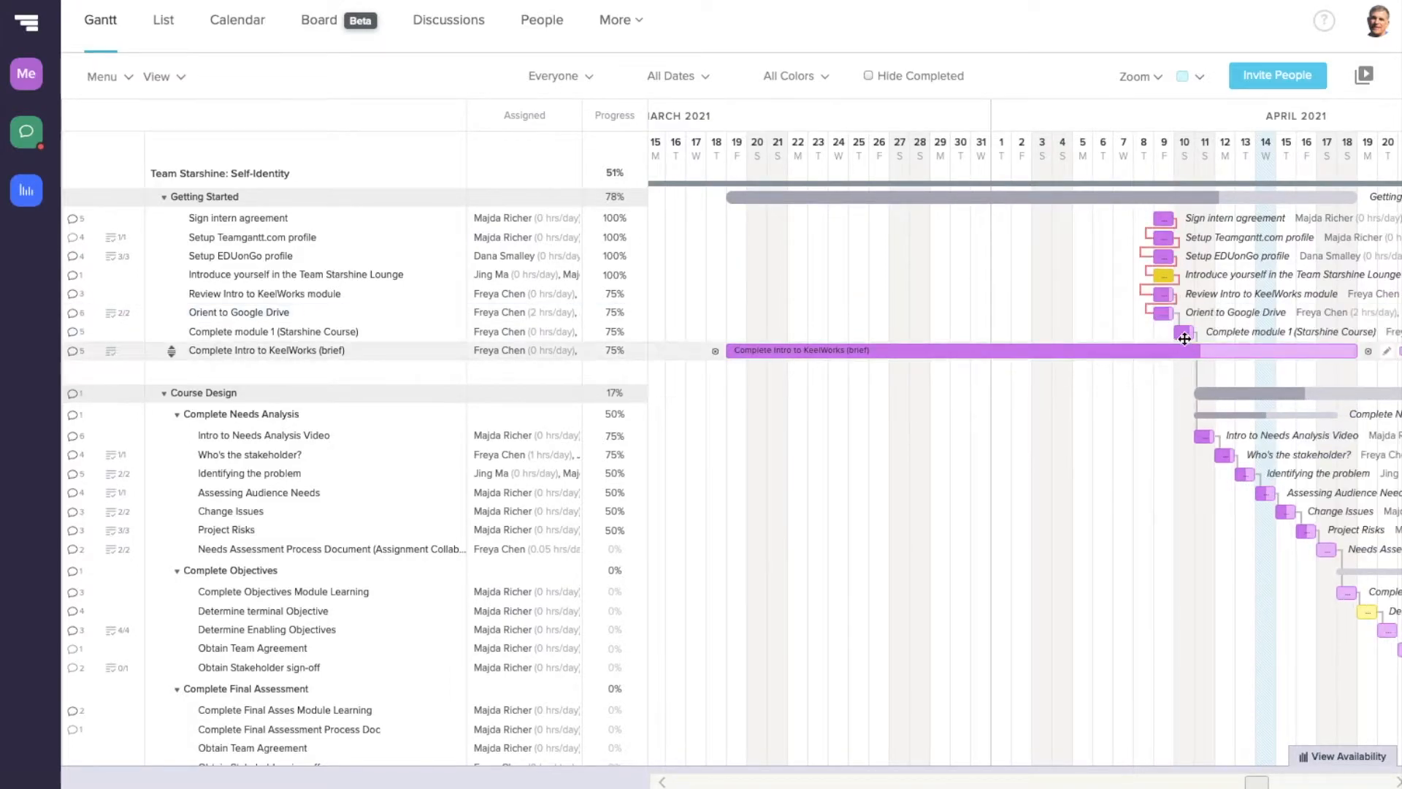
mouse_move(1181, 333)
mouse_down()
mouse_move(1160, 333)
mouse_move(1150, 356)
mouse_move(1184, 339)
mouse_up()
drag(936, 347, 1204, 355)
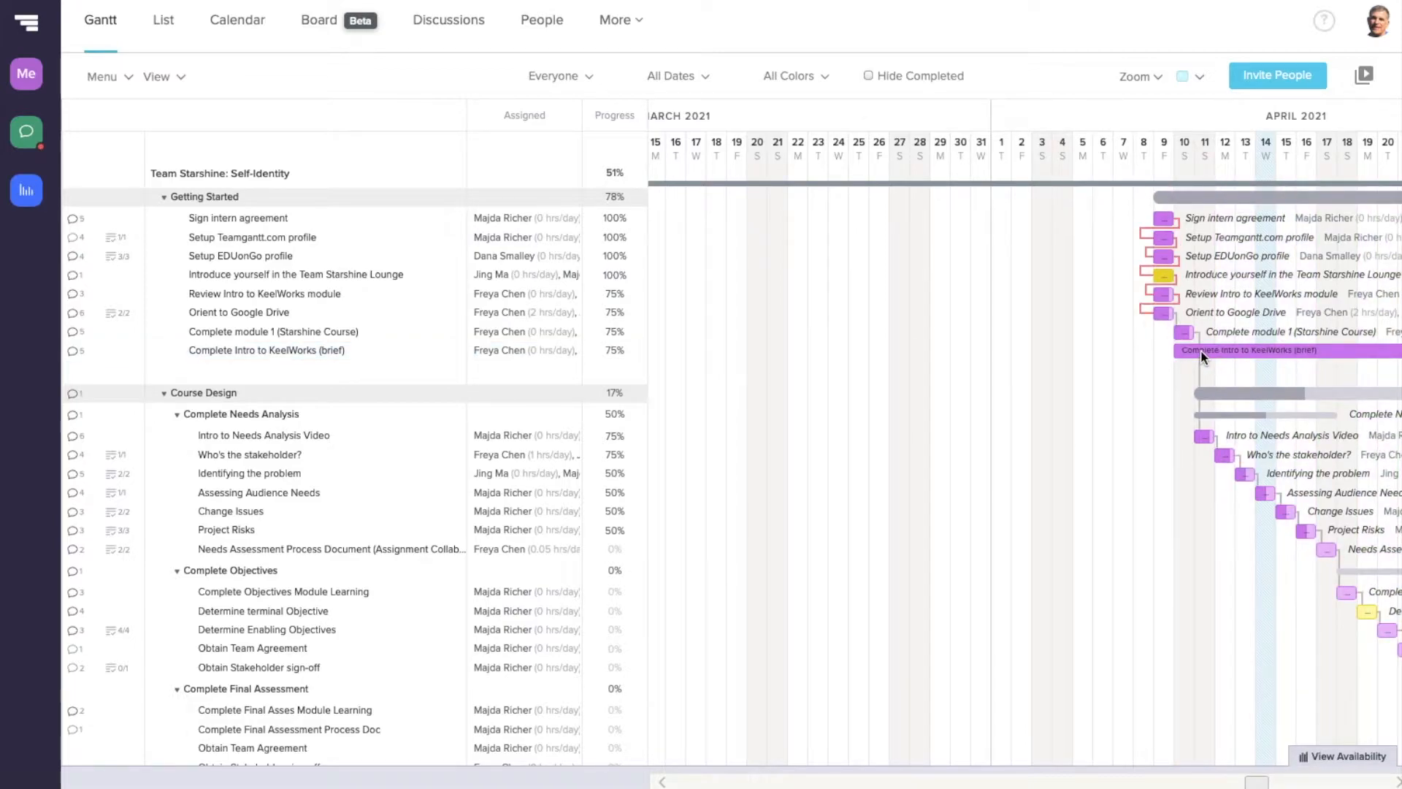
- Examine the schedule of the Getting Started and Course Design tasks across April and May 2021
scroll(1068, 377, right, 1)
scroll(1066, 377, right, 4)
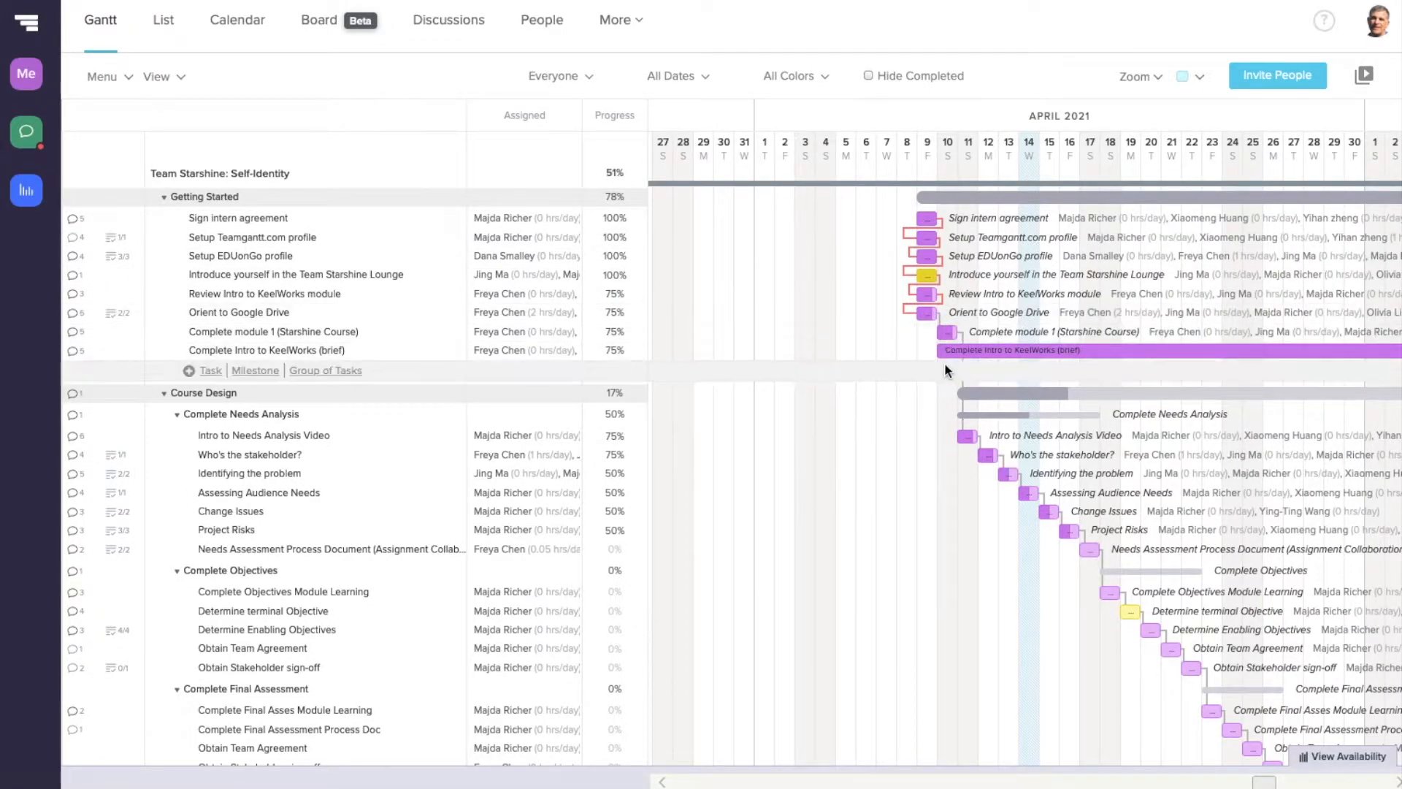
scroll(899, 362, down, 1)
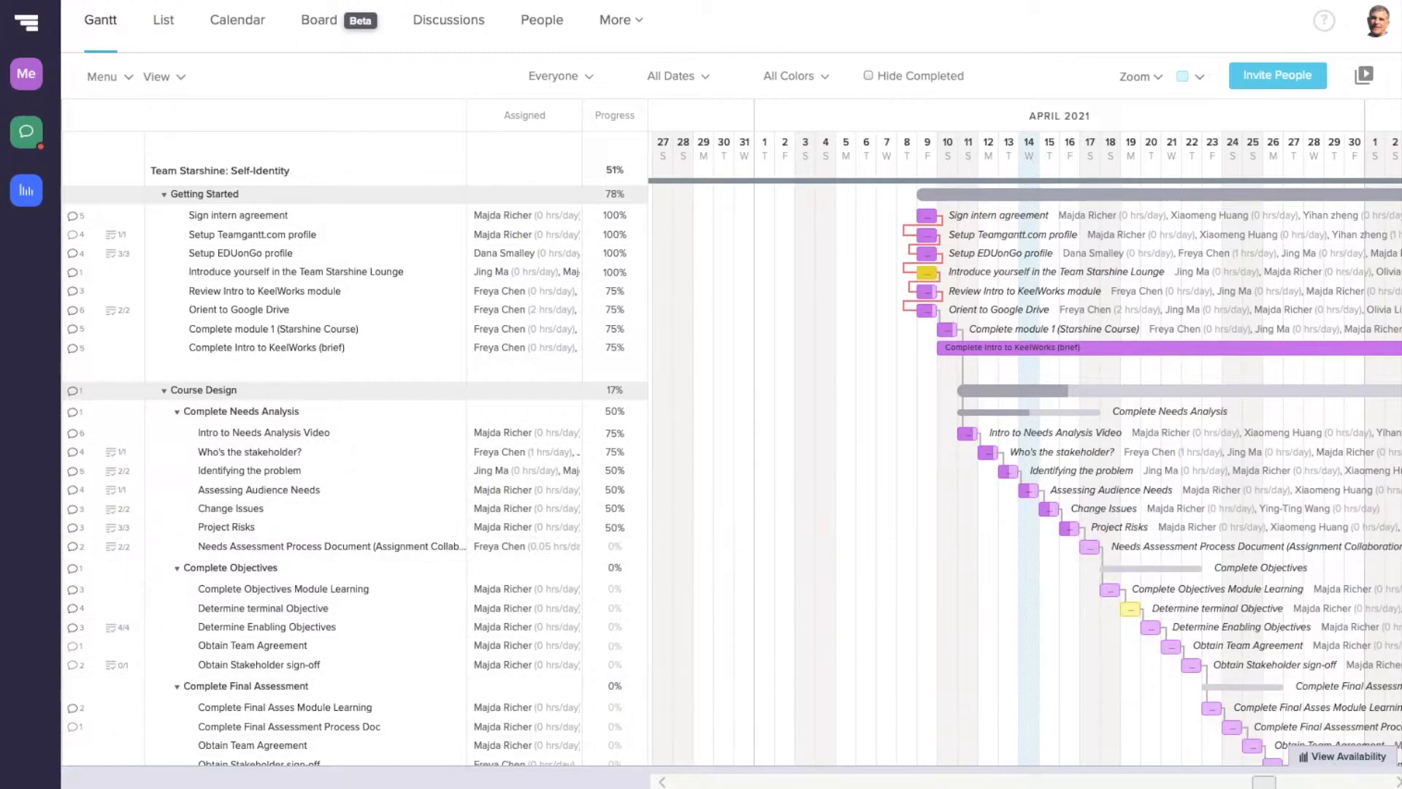
scroll(1263, 763, up, 1)
scroll(689, 668, down, 1)
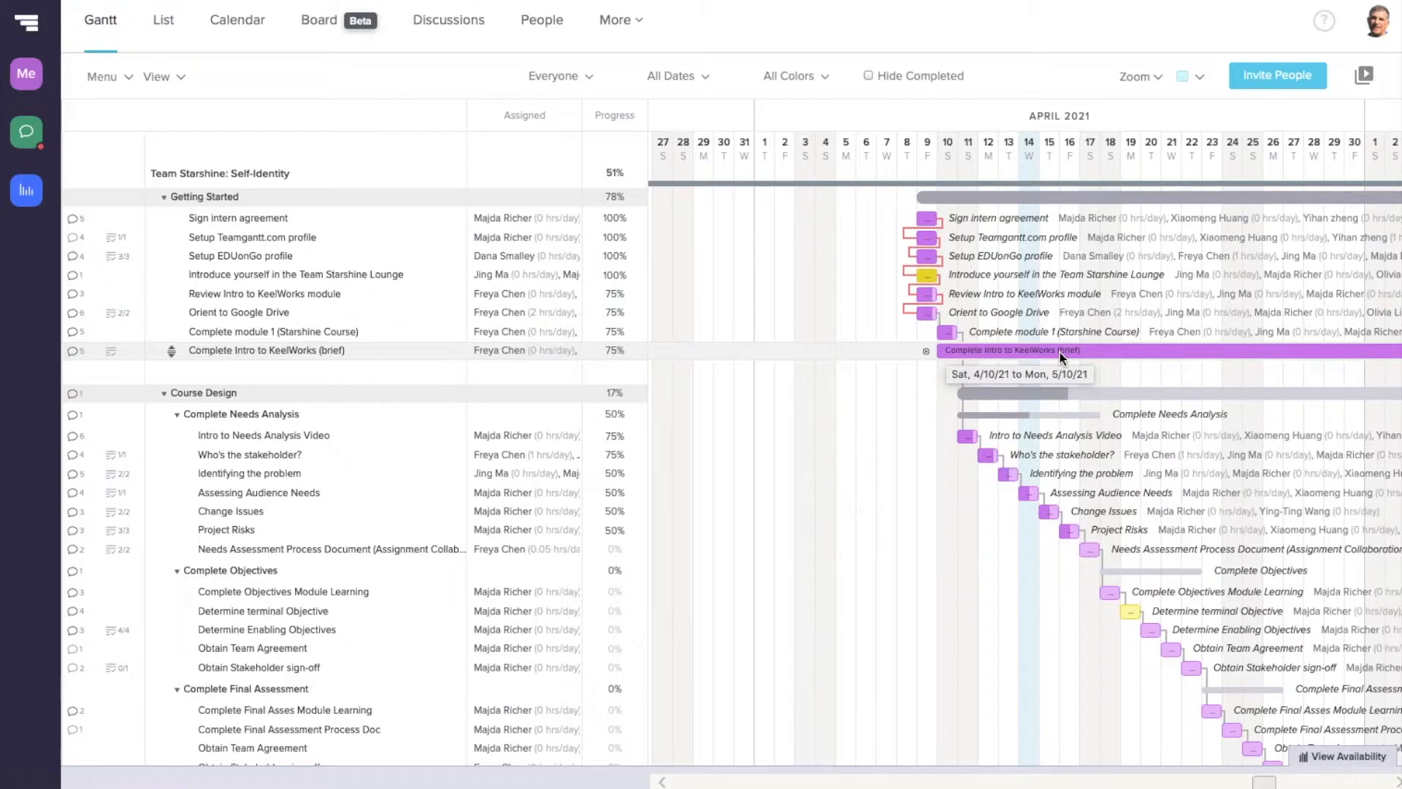
scroll(820, 544, right, 2)
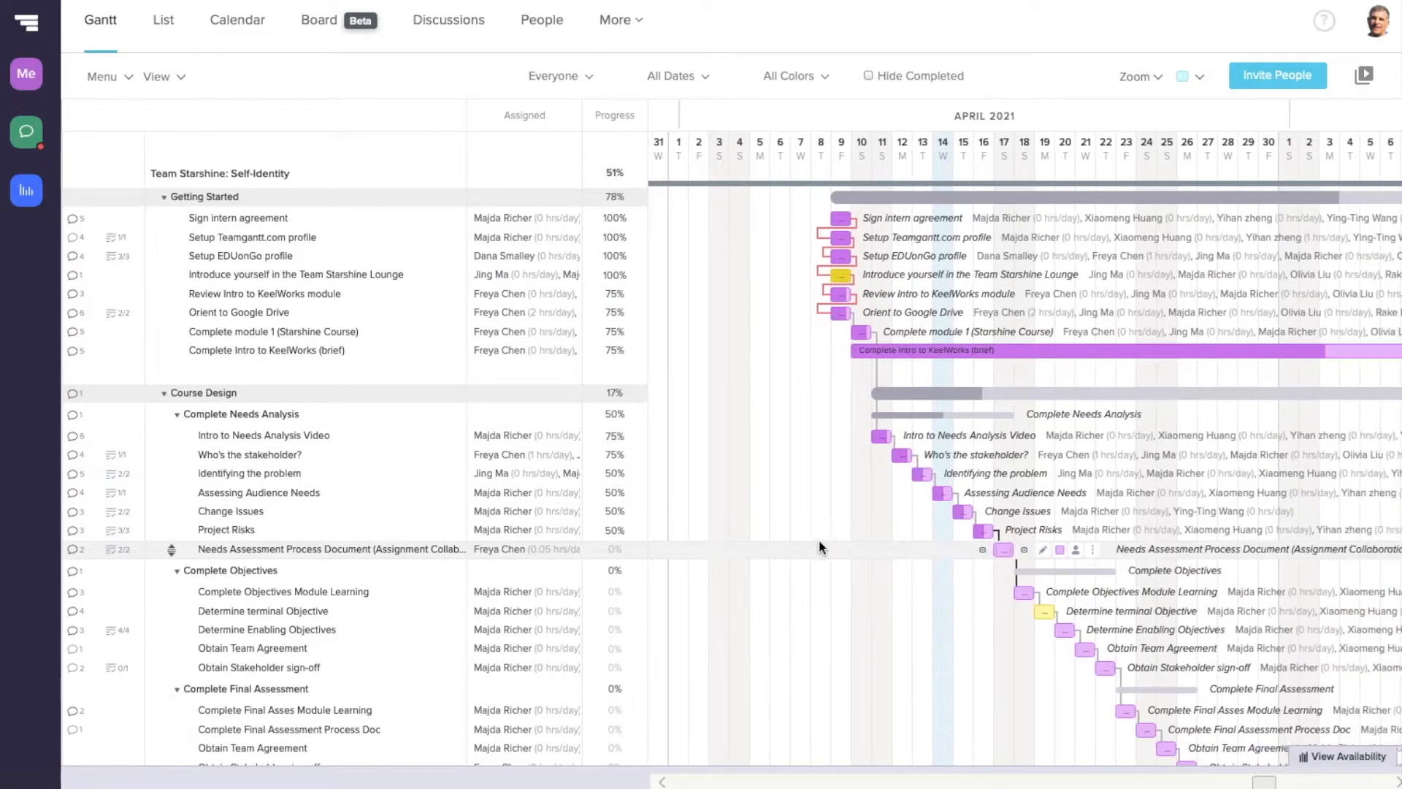
scroll(811, 539, right, 1)
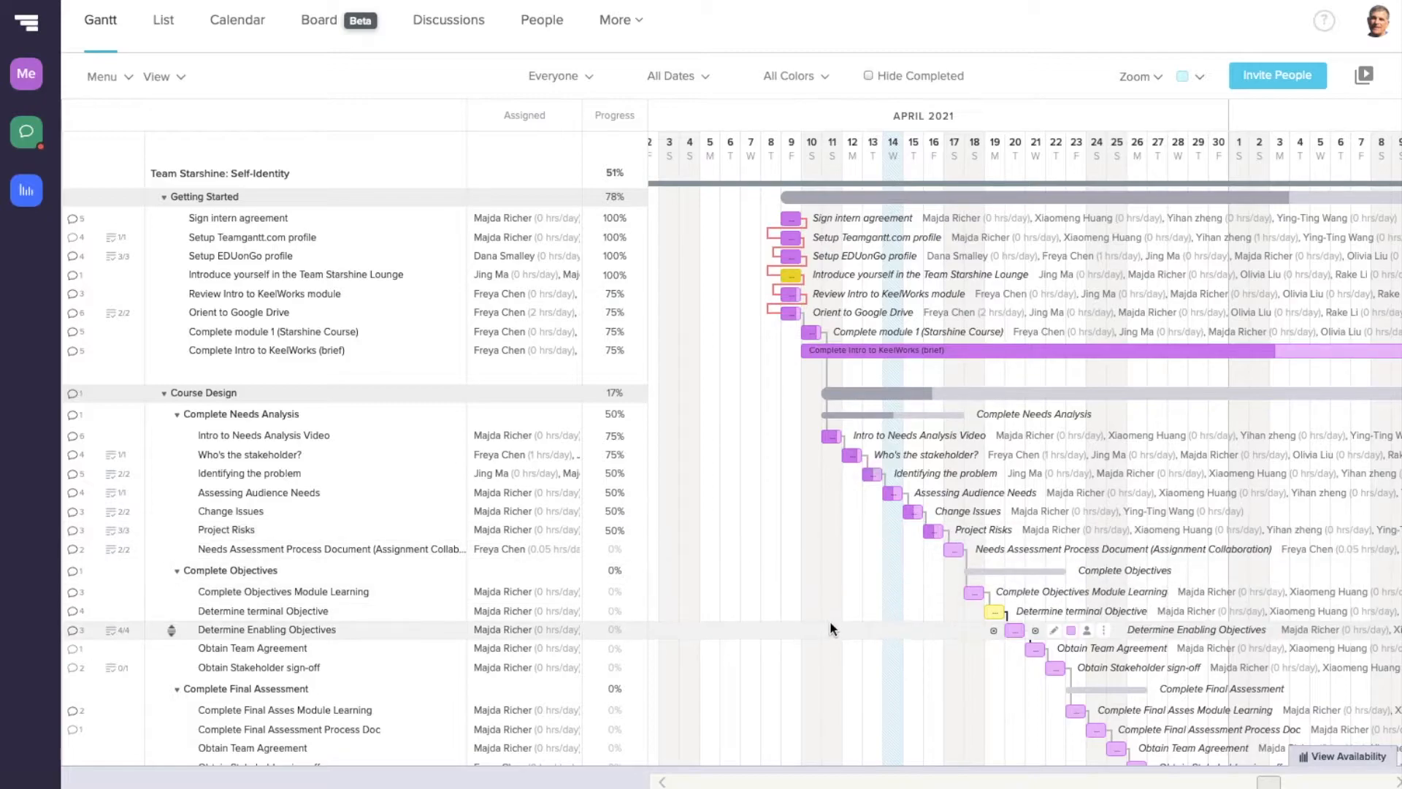
scroll(803, 614, right, 3)
scroll(803, 699, left, 2)
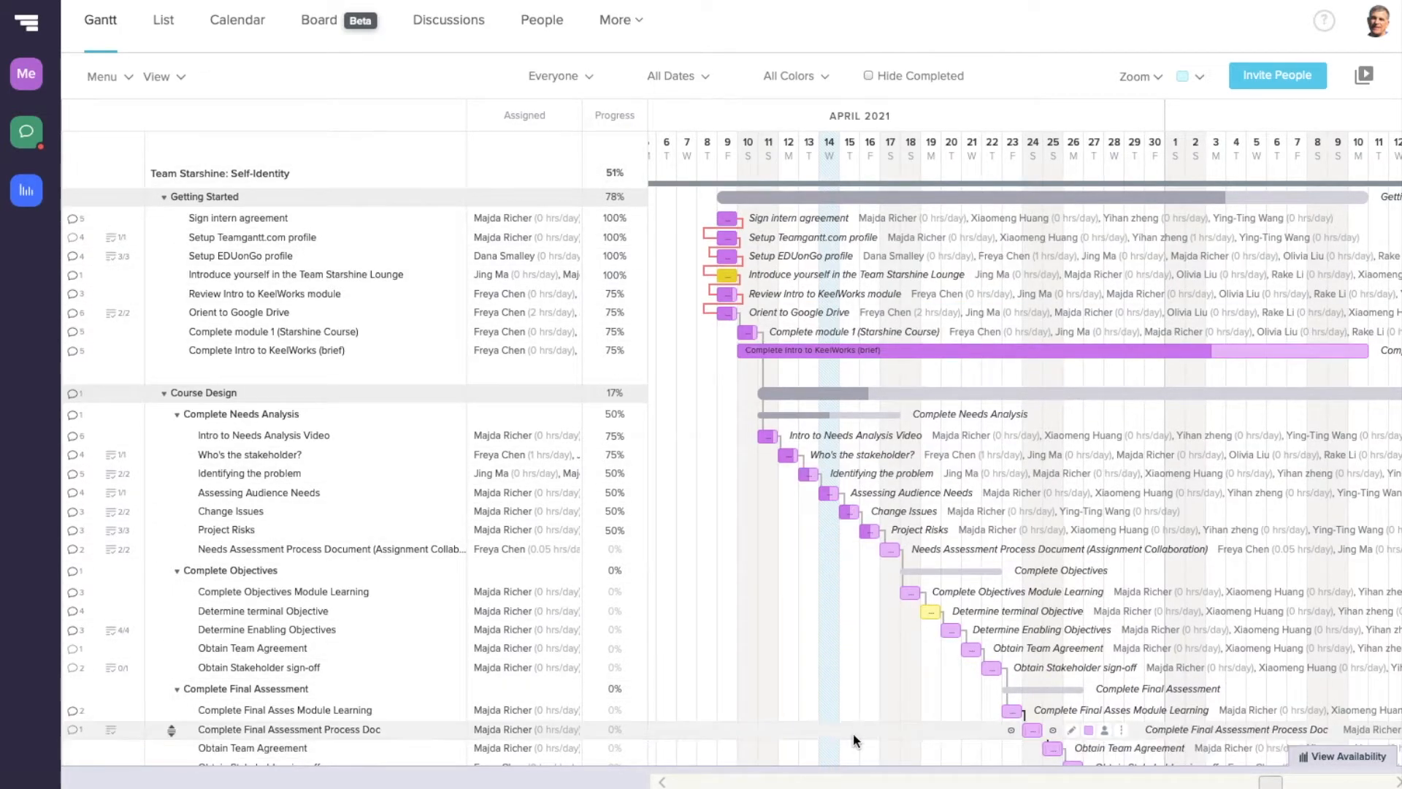
scroll(853, 734, down, 1)
scroll(853, 733, down, 1)
scroll(853, 734, up, 3)
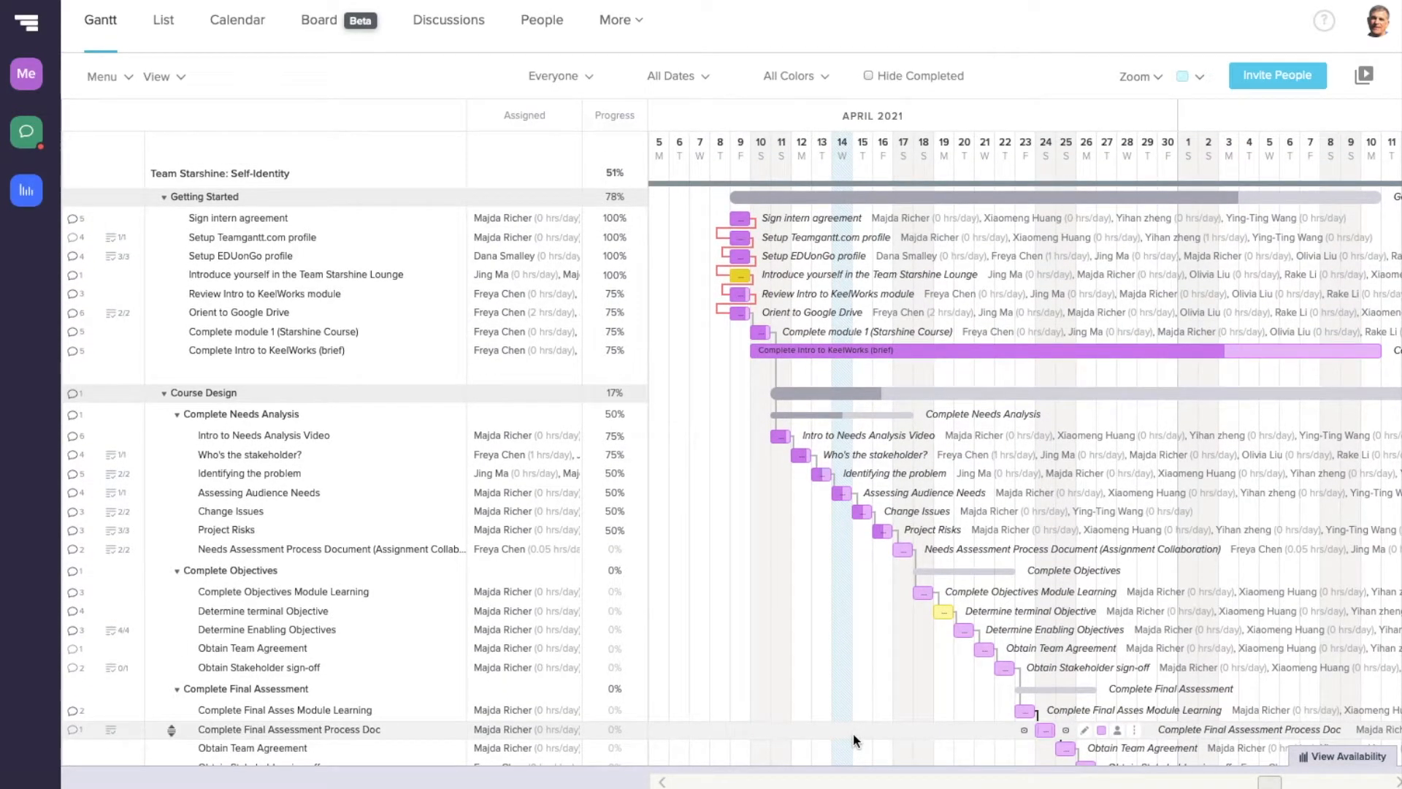
- View the insert, convert and delete options available for the Setup EDUonGo profile task, choosing none
click(26, 73)
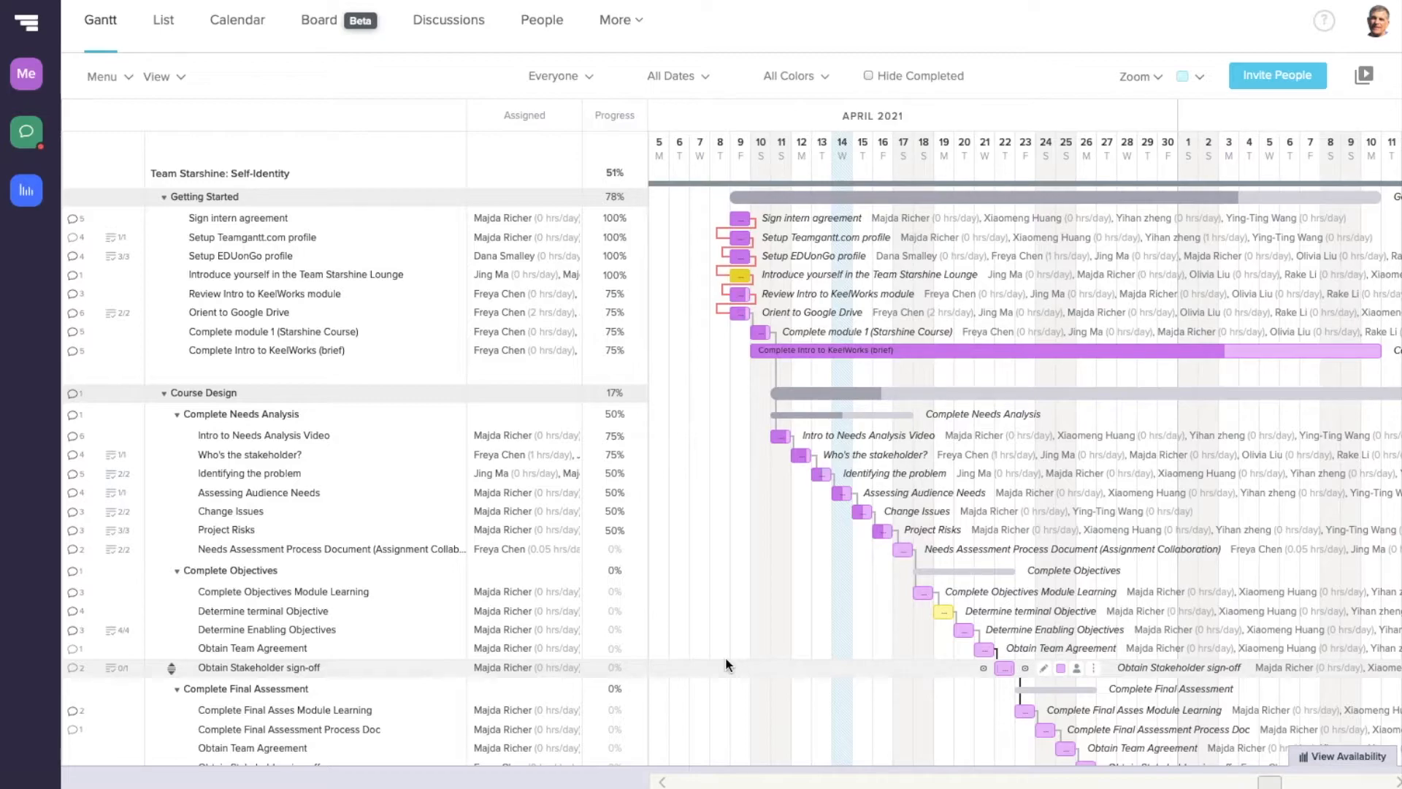
right_click(225, 257)
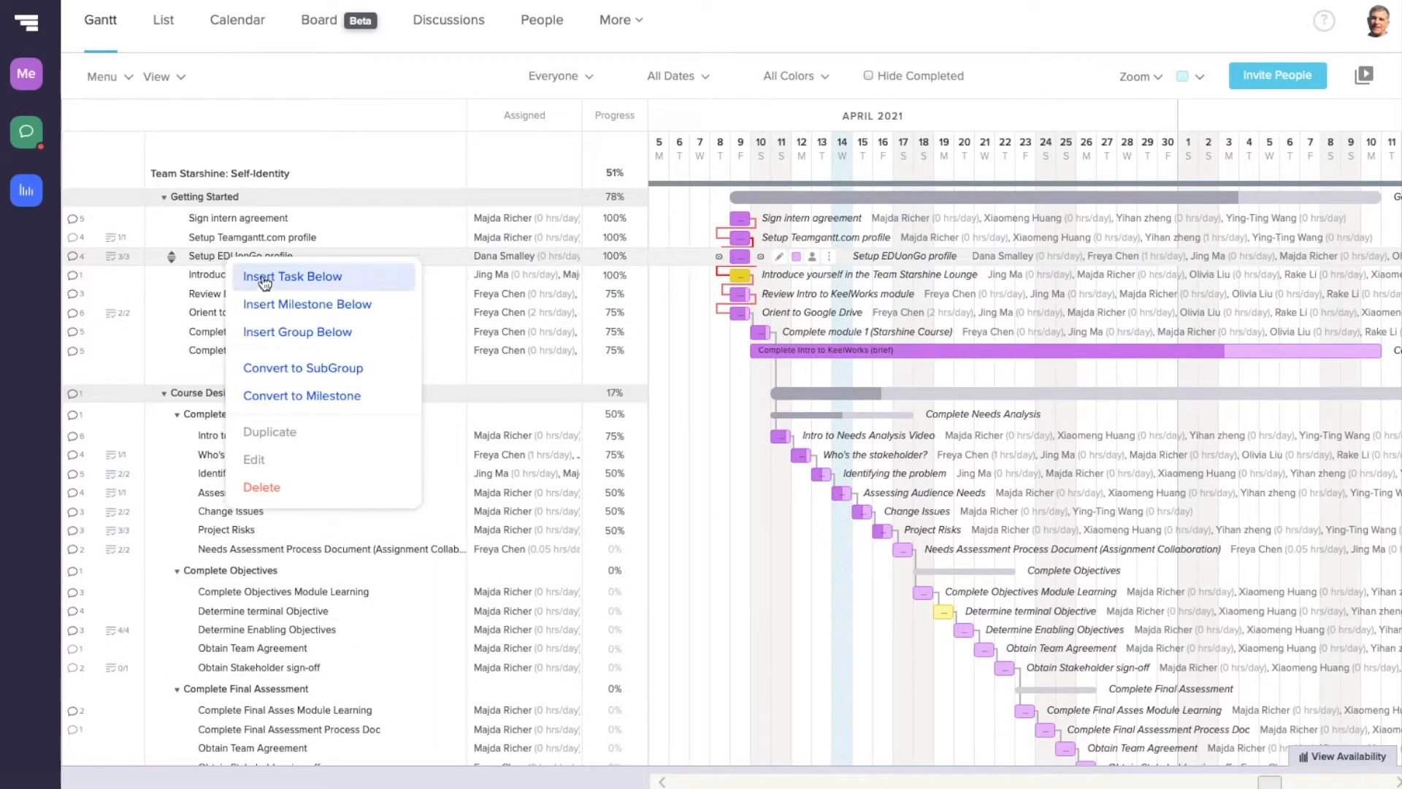
click(389, 117)
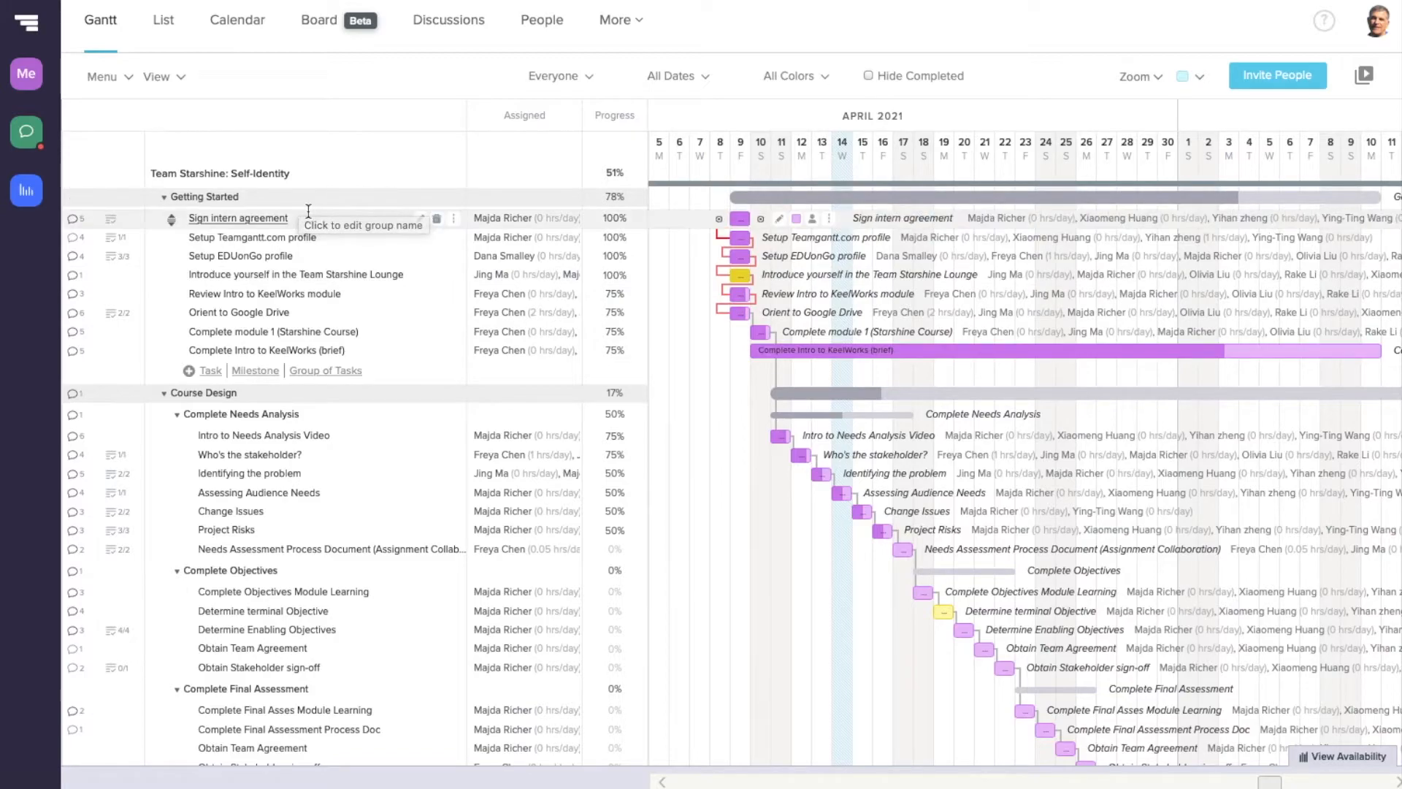
- Review the comments on the Sign intern agreement task and close them
click(73, 220)
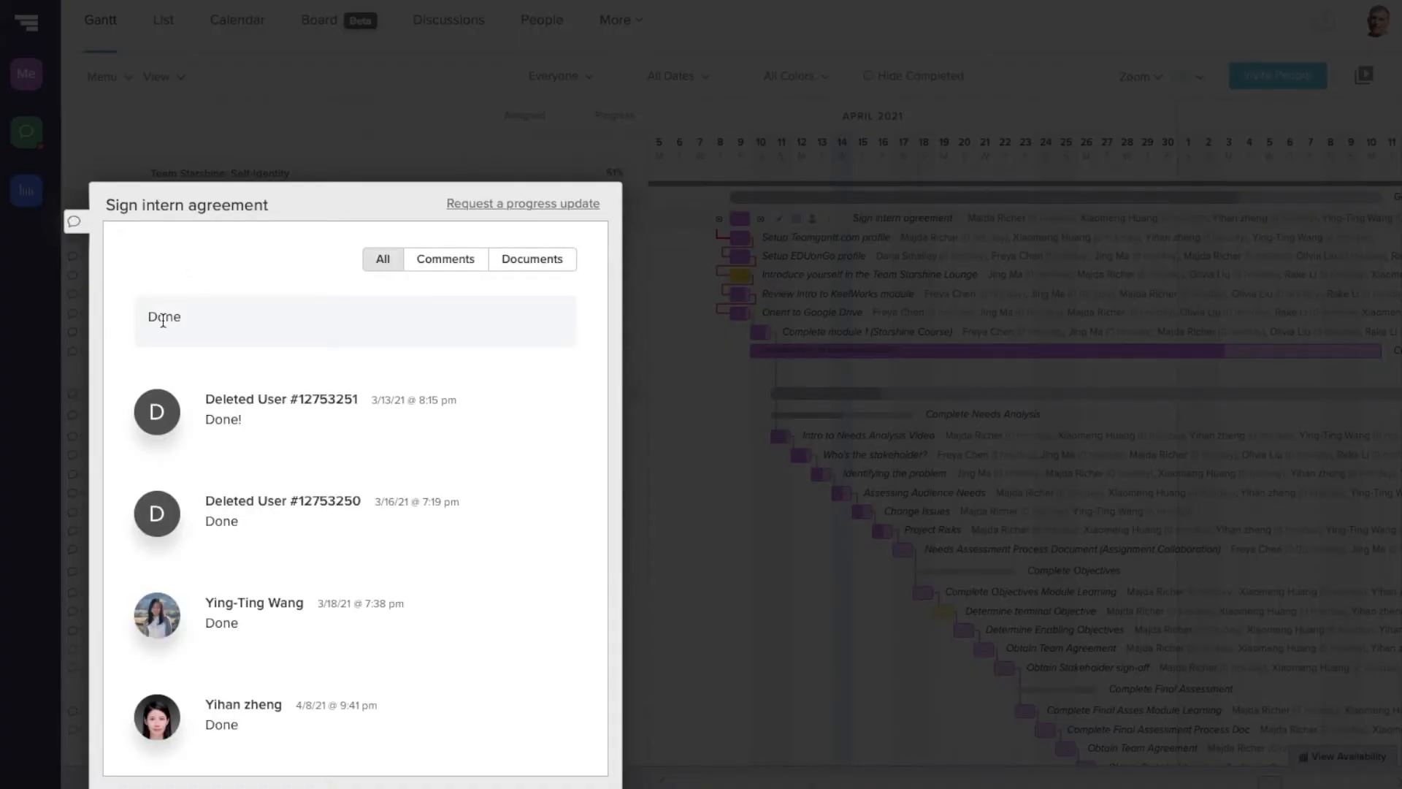
click(74, 222)
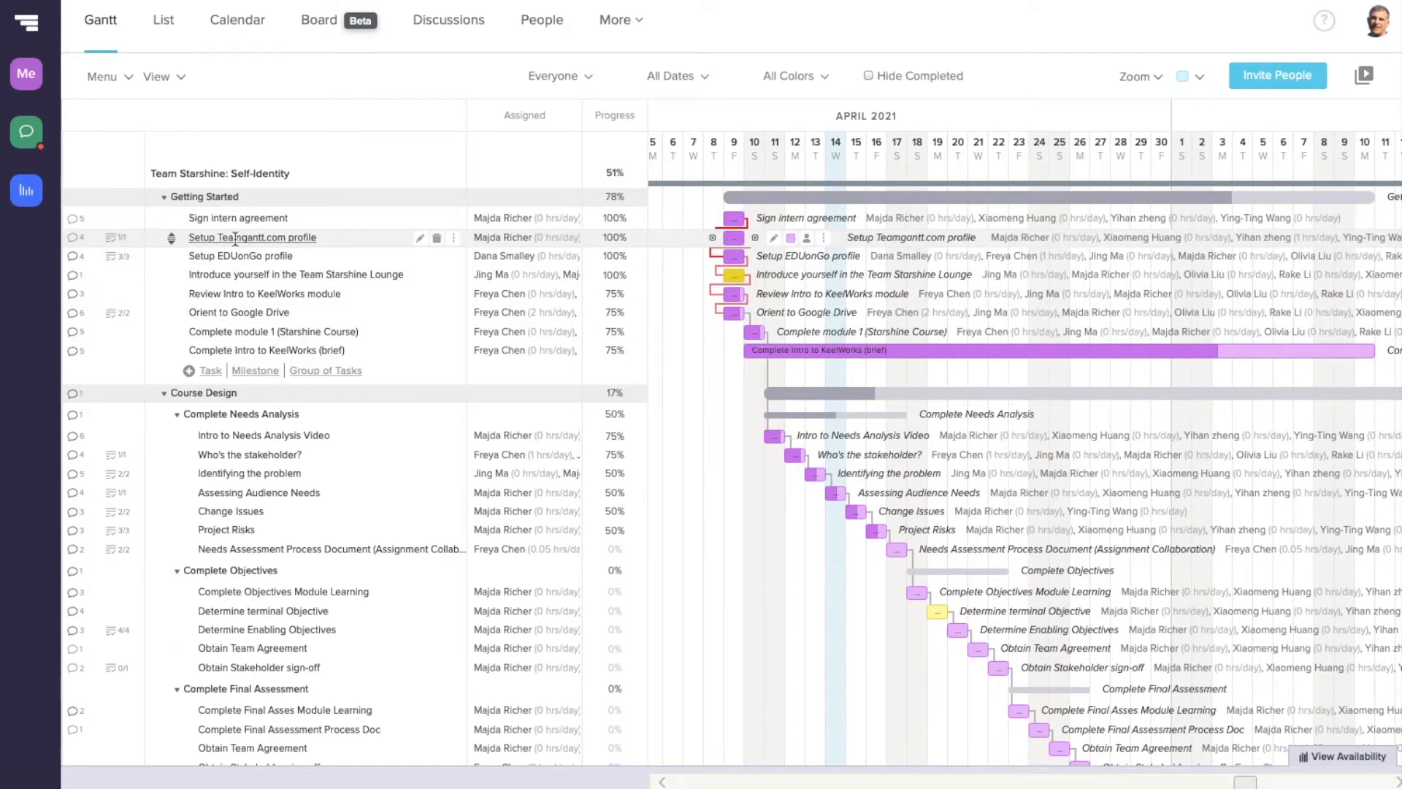
- Delete the "Done!" item from the Setup Teamgantt.com profile task's checklist
click(113, 243)
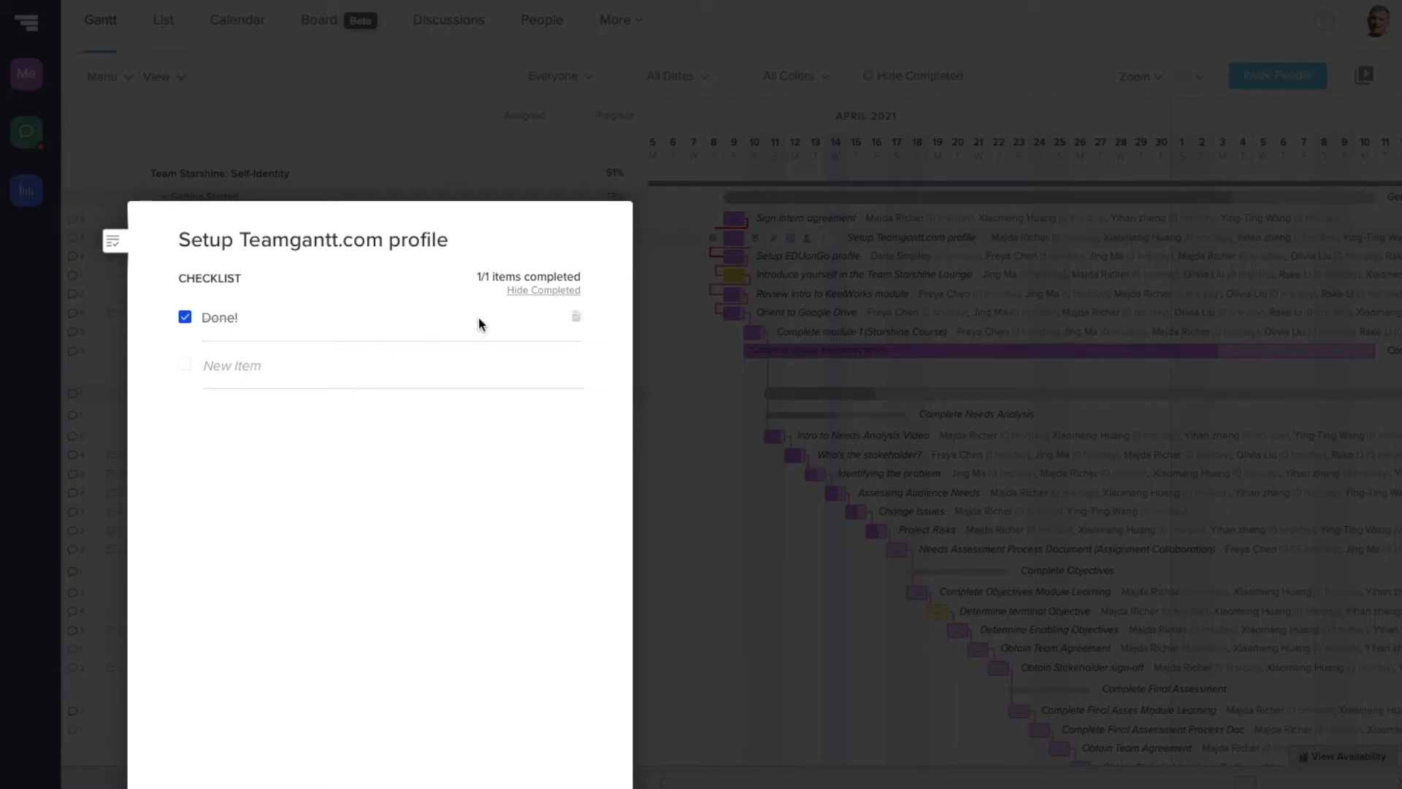
click(575, 317)
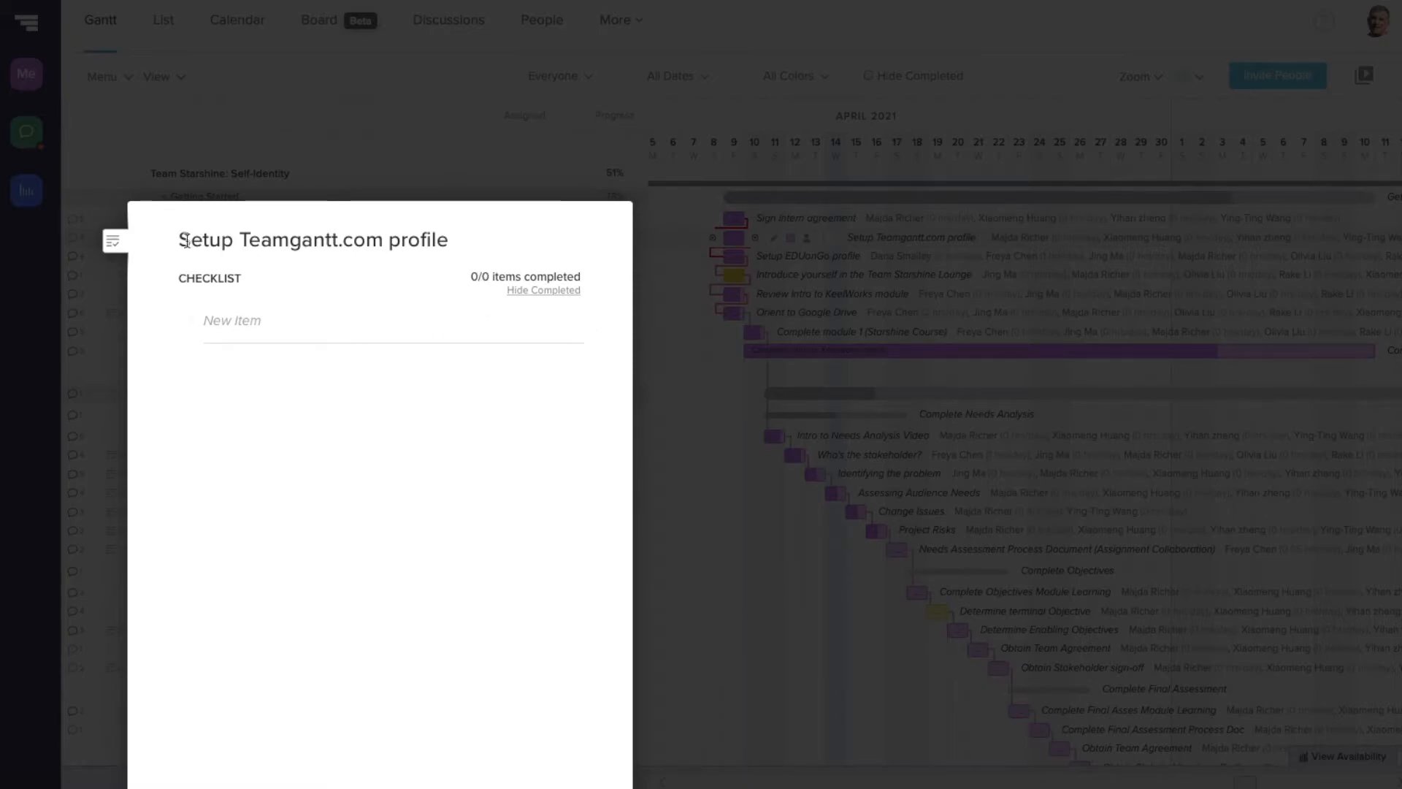
click(113, 243)
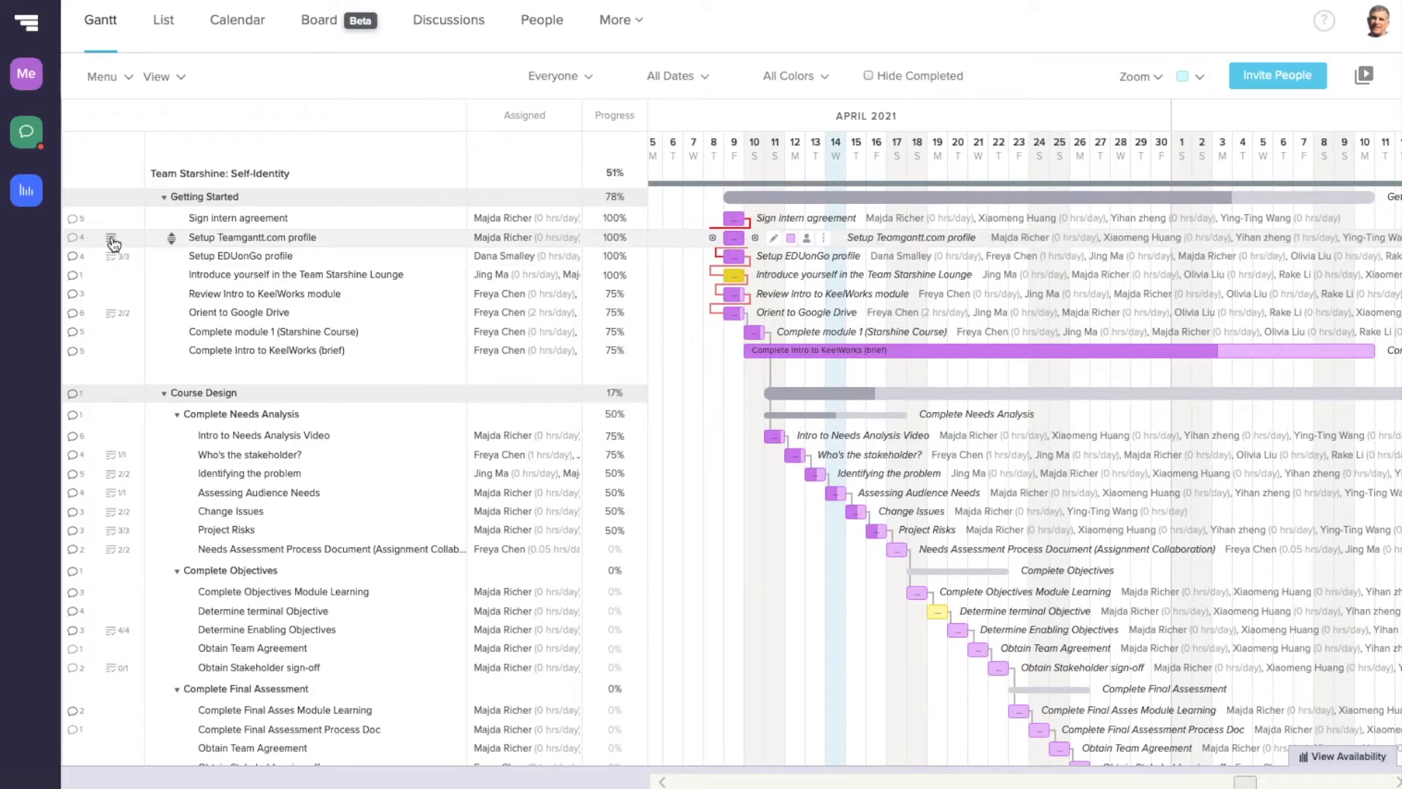
- Add the checklist items "Create a password" and "Upload a photo" to the Setup Teamgantt.com profile task
click(113, 241)
click(282, 324)
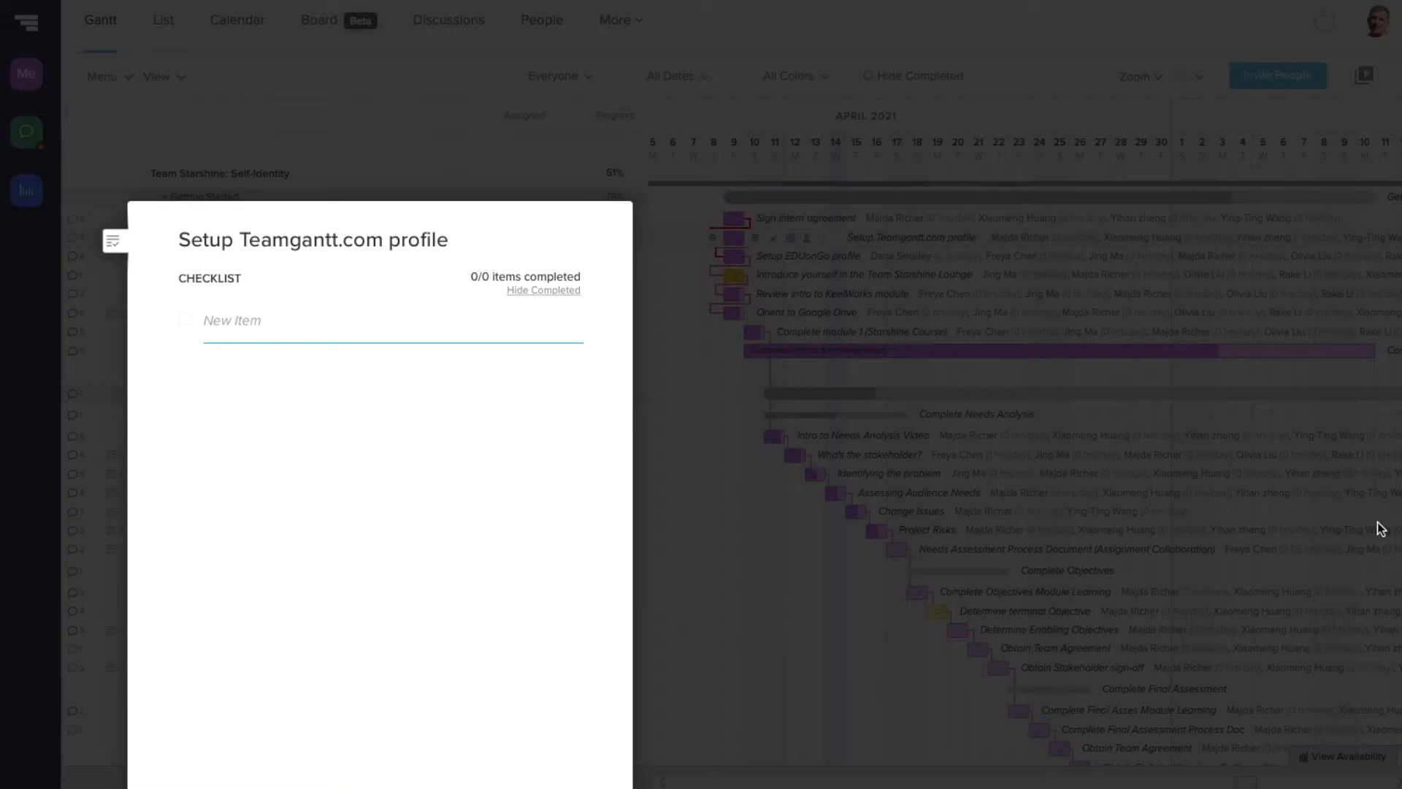
text(Create a password)
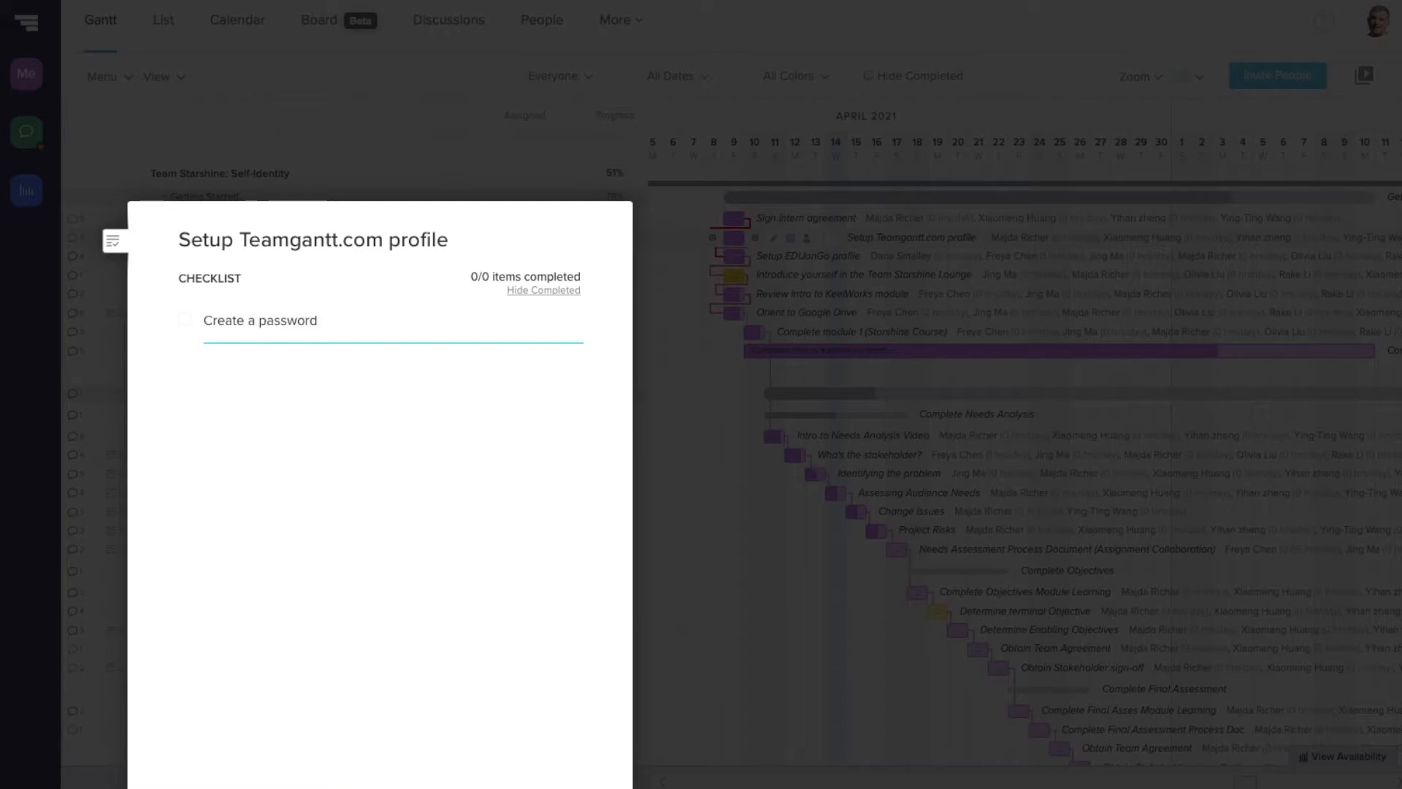
key(Return)
text(Upload a photo)
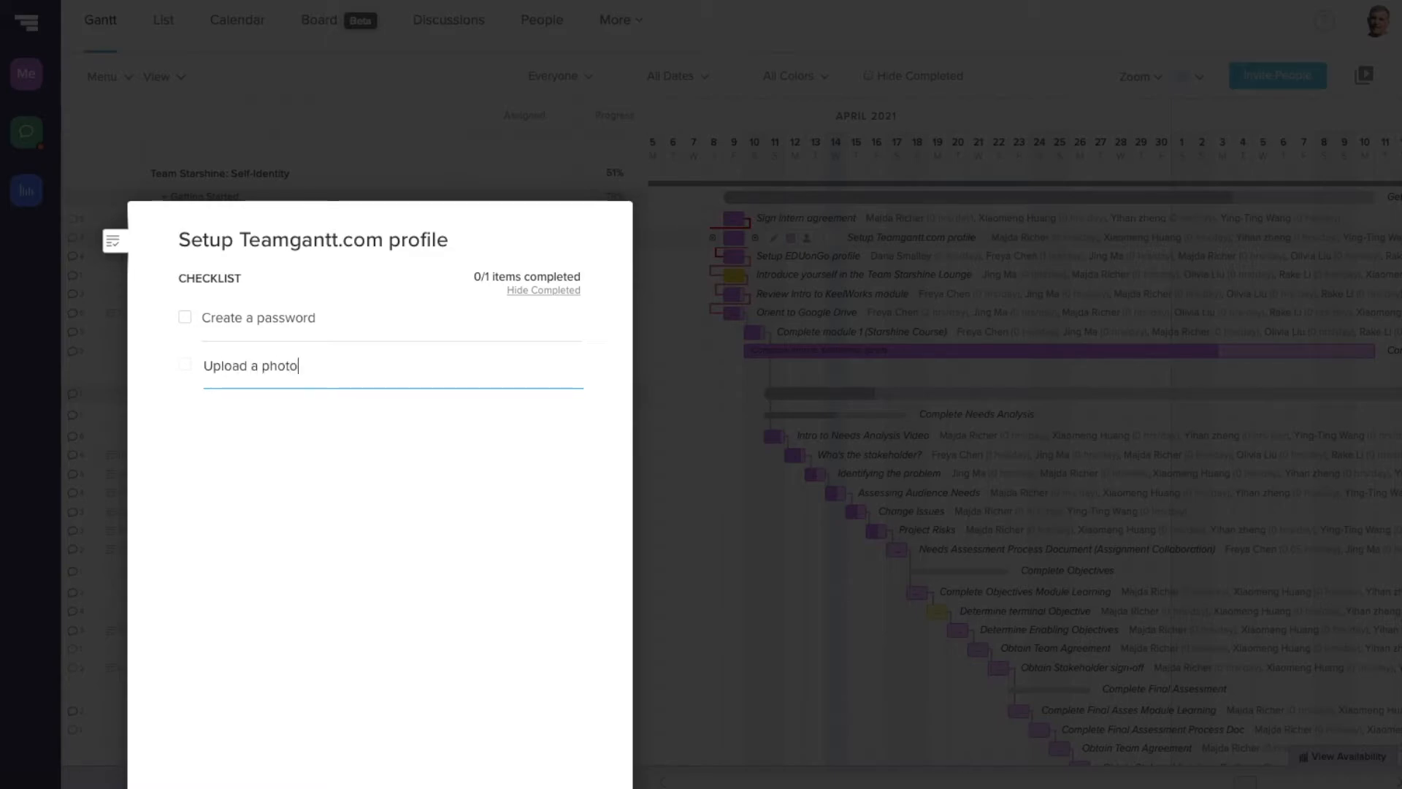
click(113, 245)
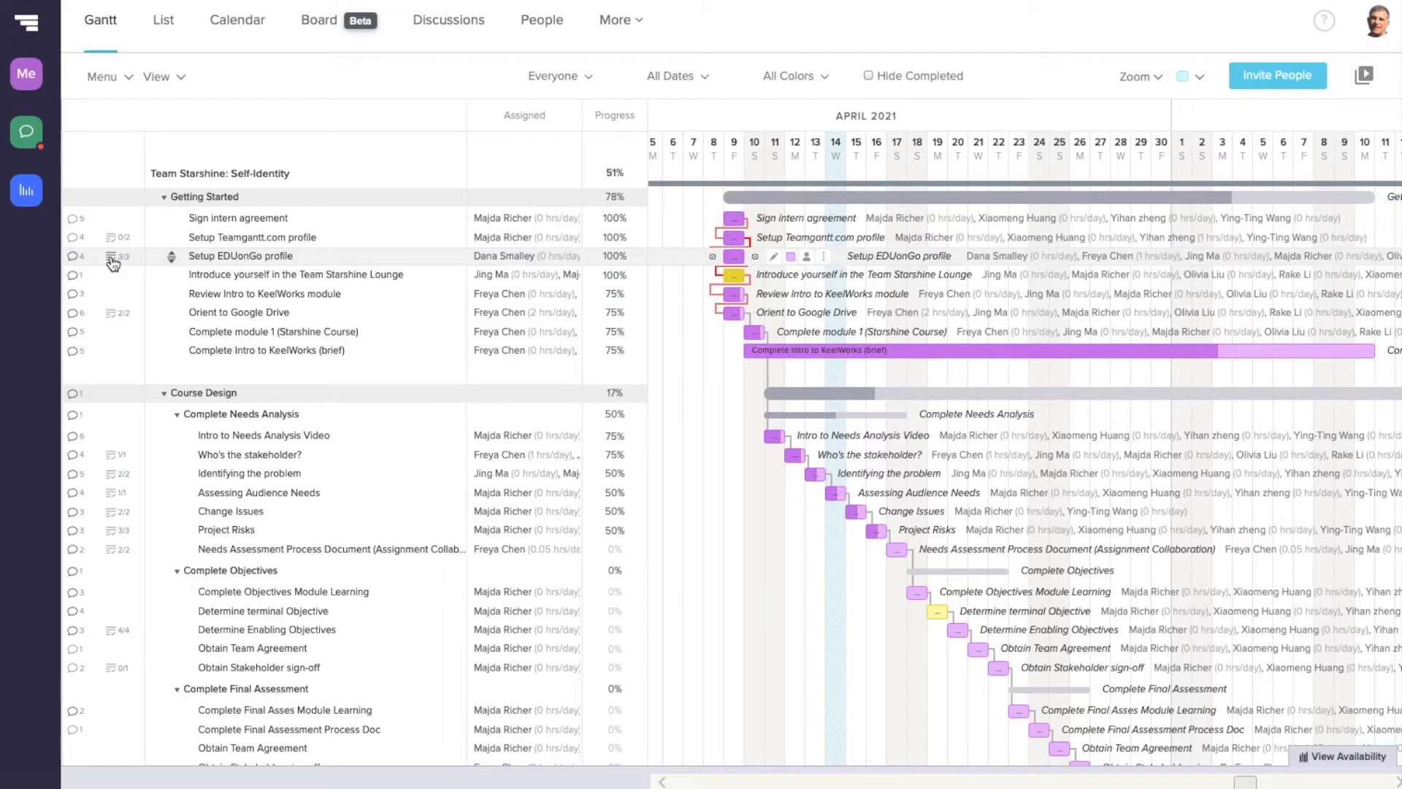
- Mark all three checklist items of the Setup EDUonGo profile task as not completed: change password, upload image and introduce yourself
click(112, 259)
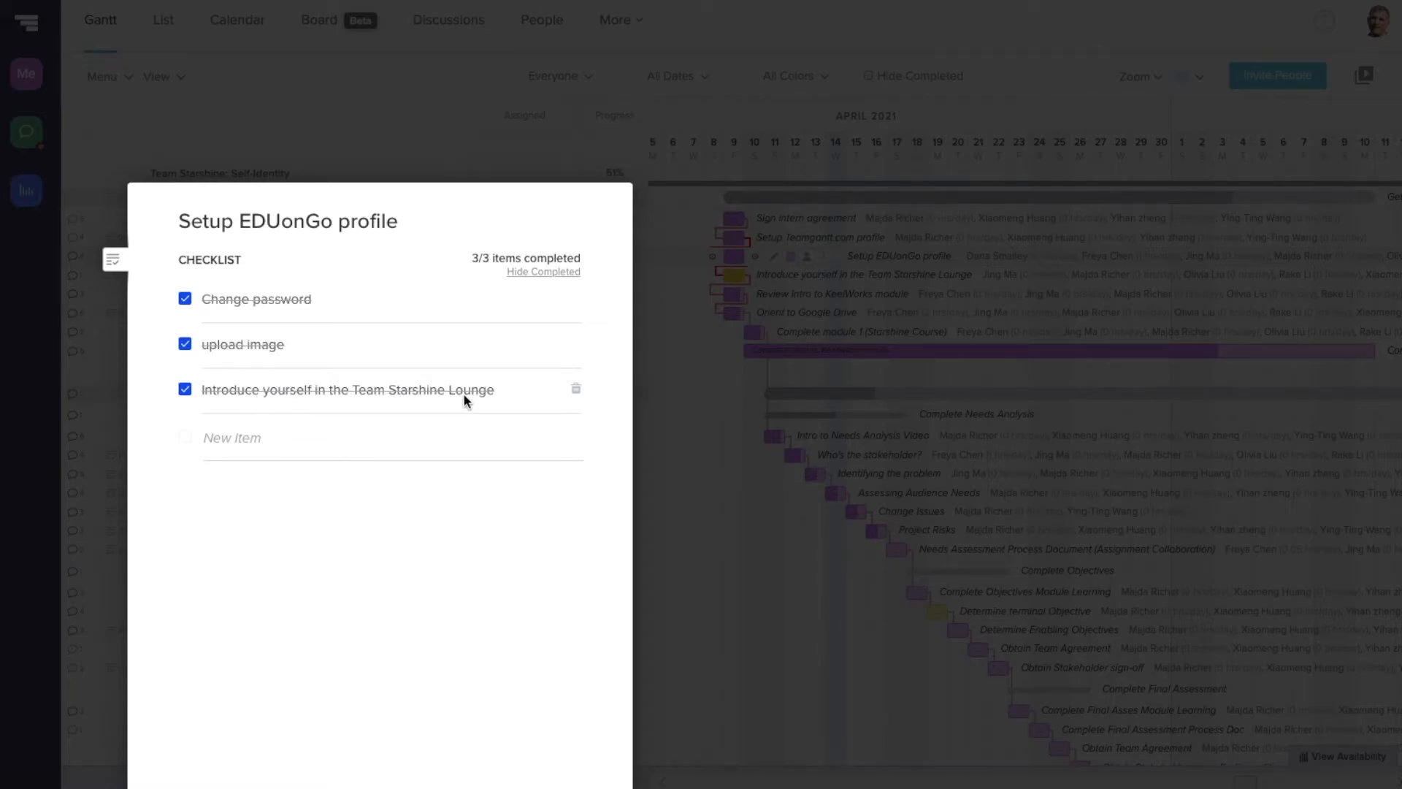
click(184, 388)
click(185, 344)
click(185, 299)
click(113, 264)
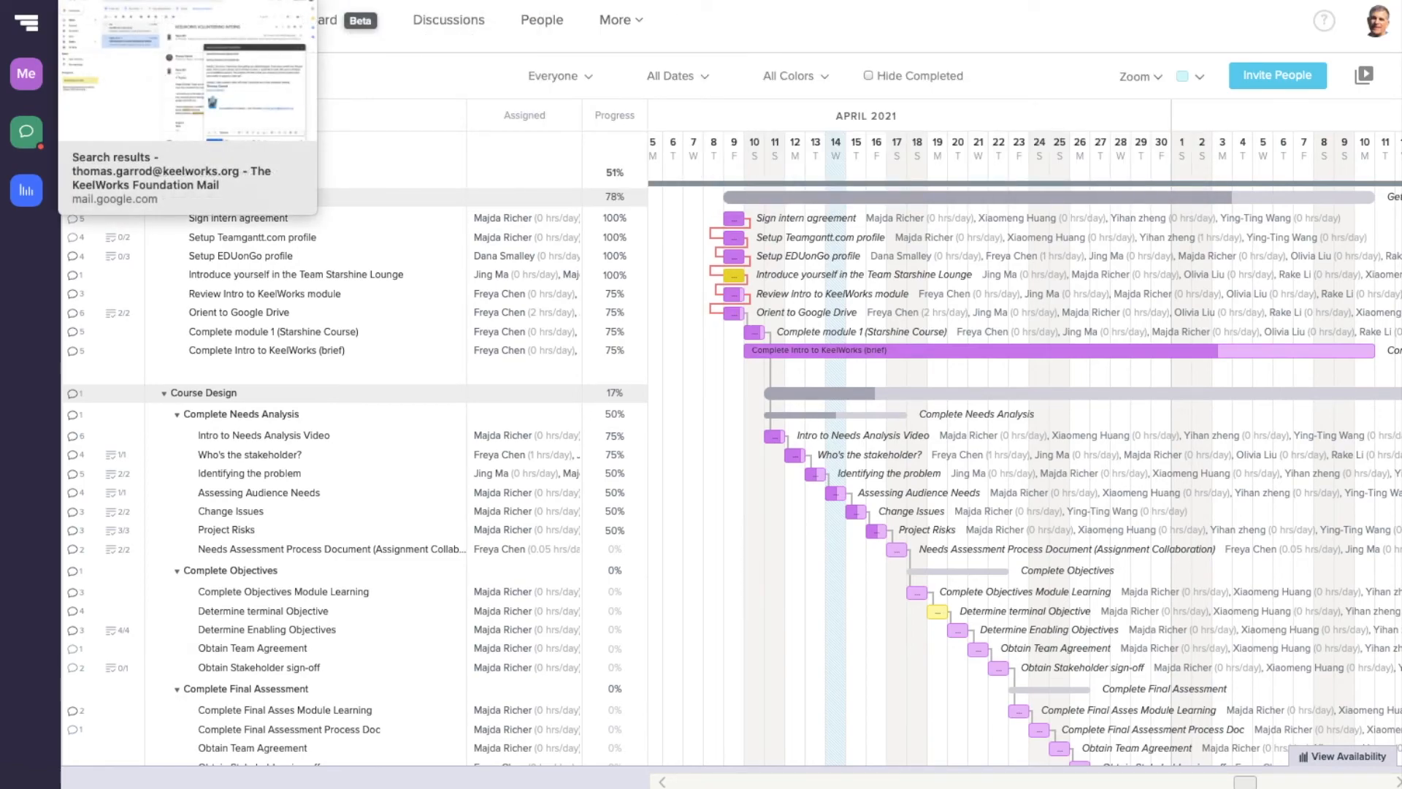
- Switch to Gmail and open the Starshine group chat
click(146, 1)
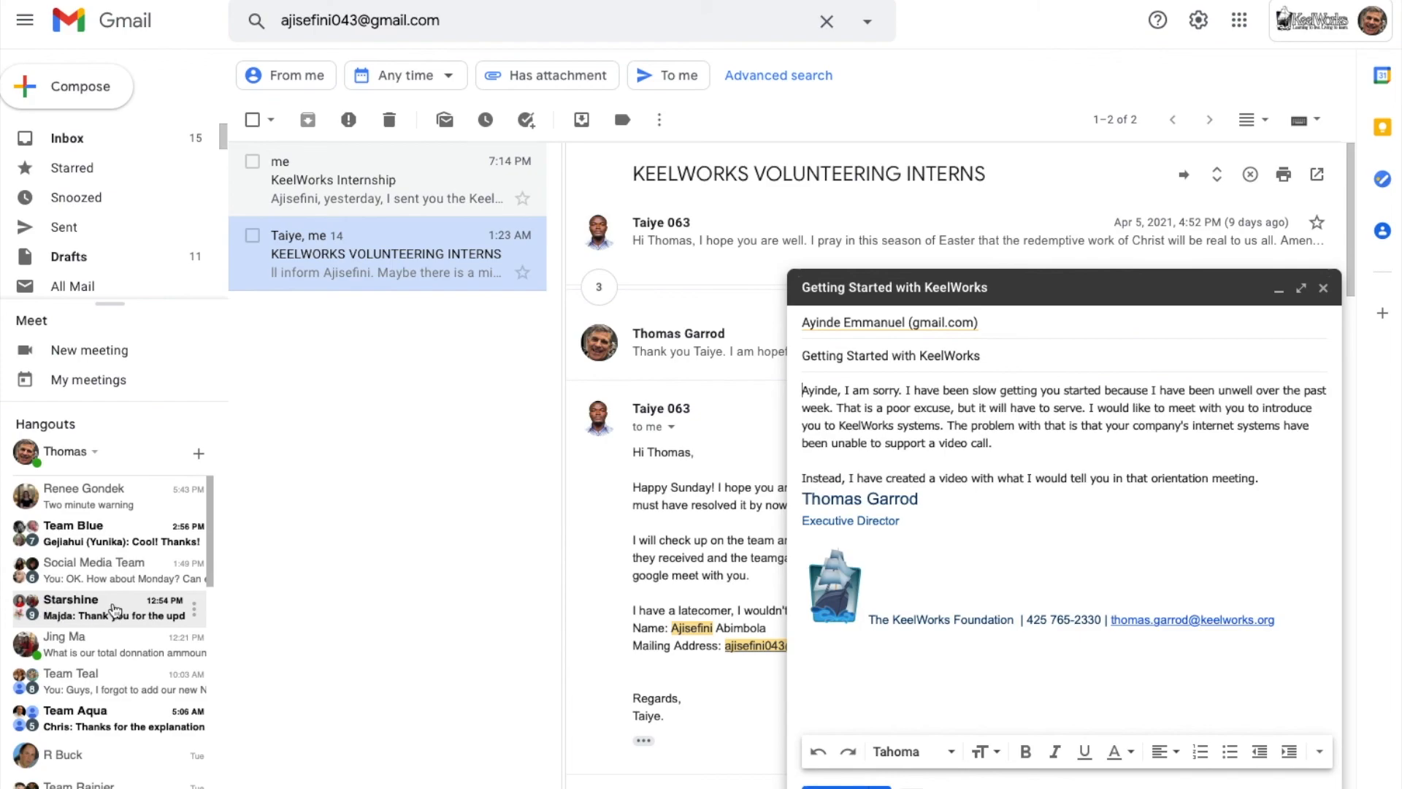
click(103, 606)
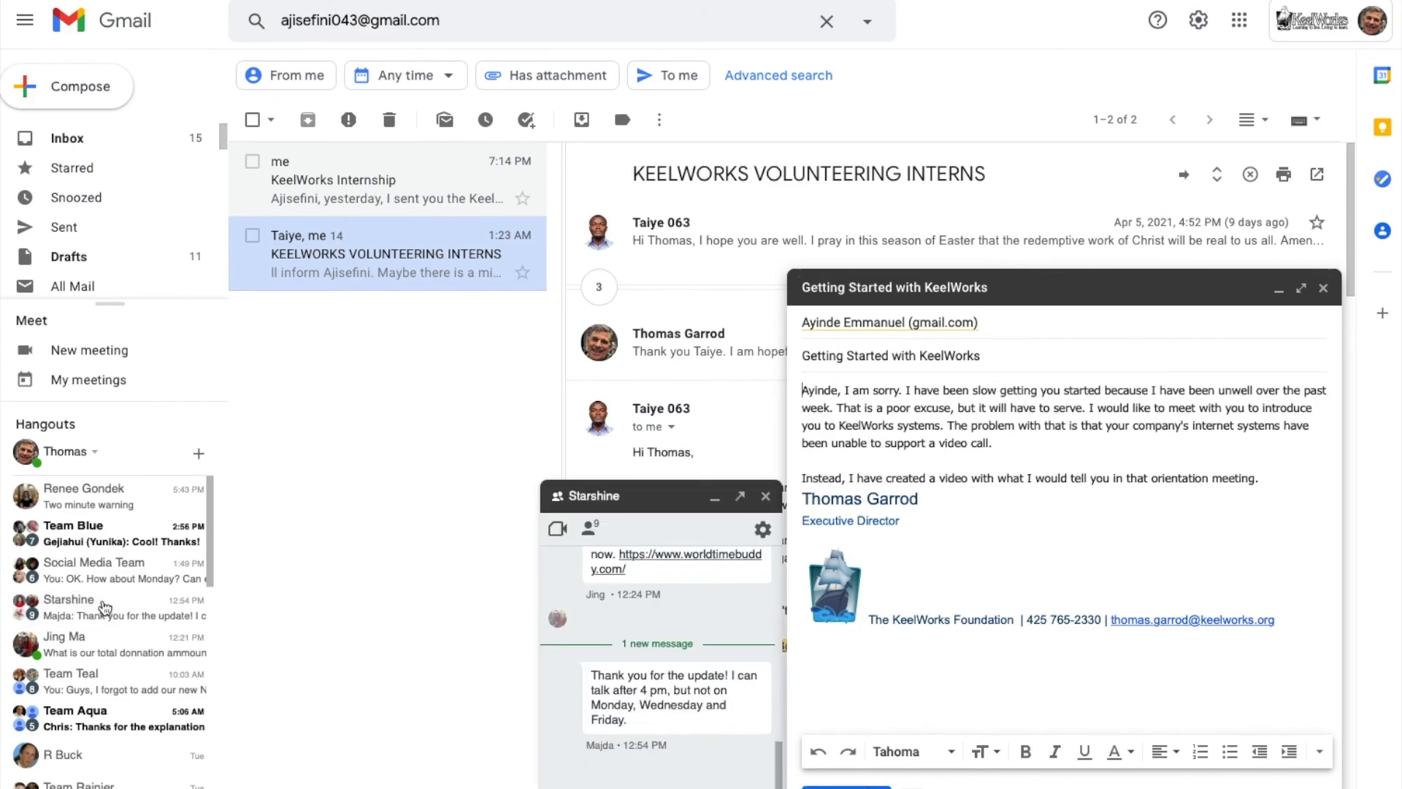